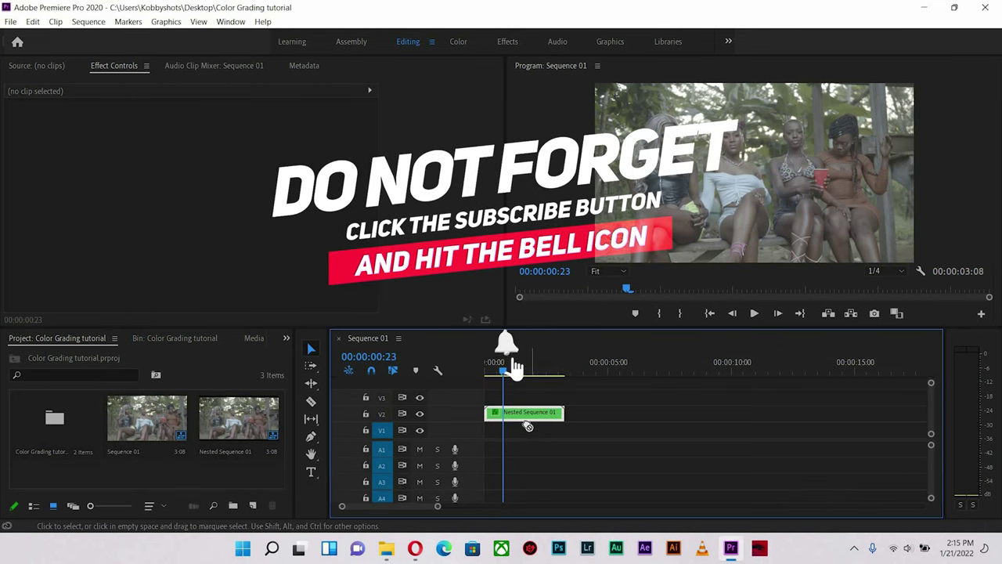
# Move the Nested Sequence 01 clip from track V2 down to track V1.
pyautogui.moveTo(530, 415); pyautogui.dragTo(527, 435)
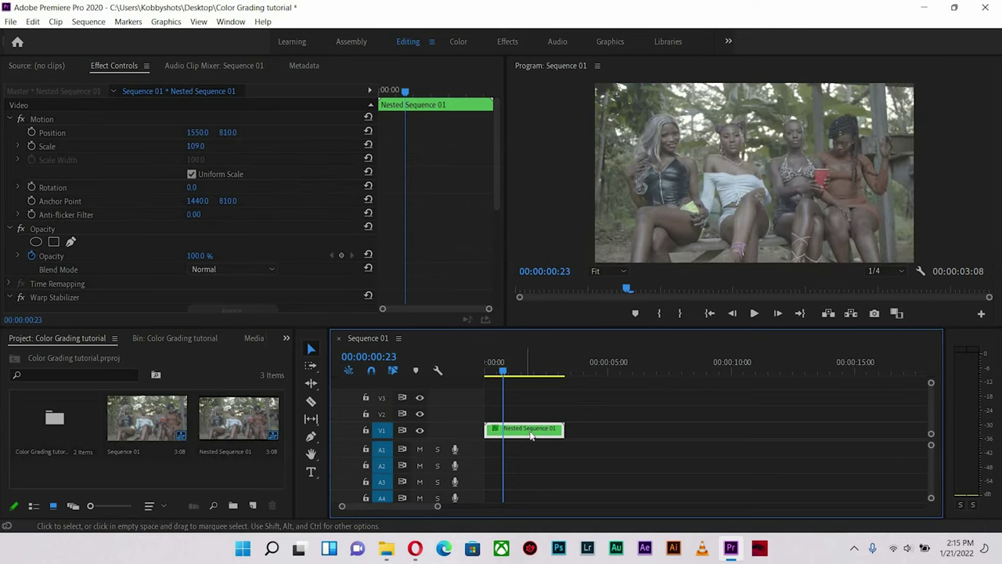
pyautogui.press('\\')
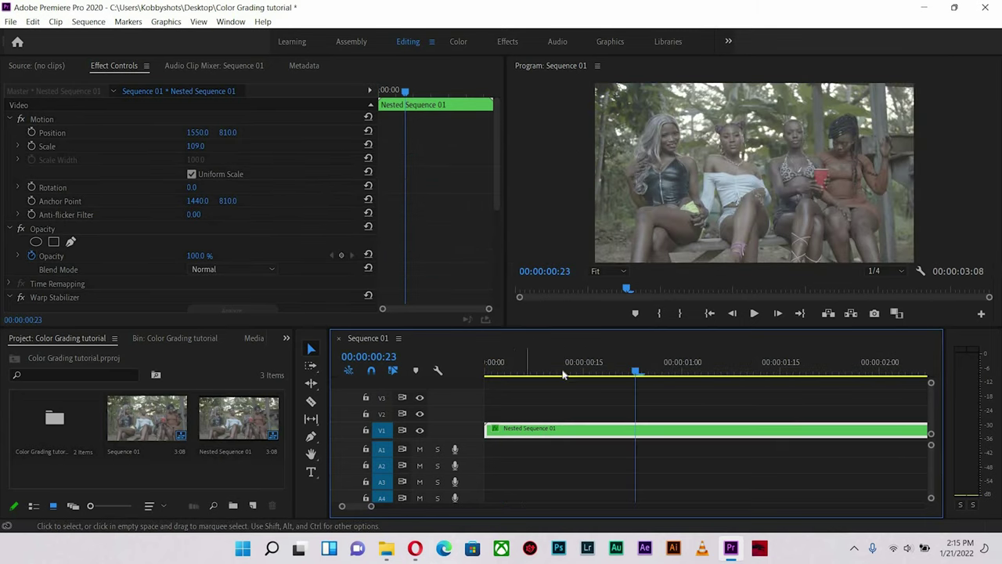
# Scrub through the nested clip to review the ungraded footage.
pyautogui.click(487, 372)
pyautogui.moveTo(487, 373); pyautogui.dragTo(557, 373)
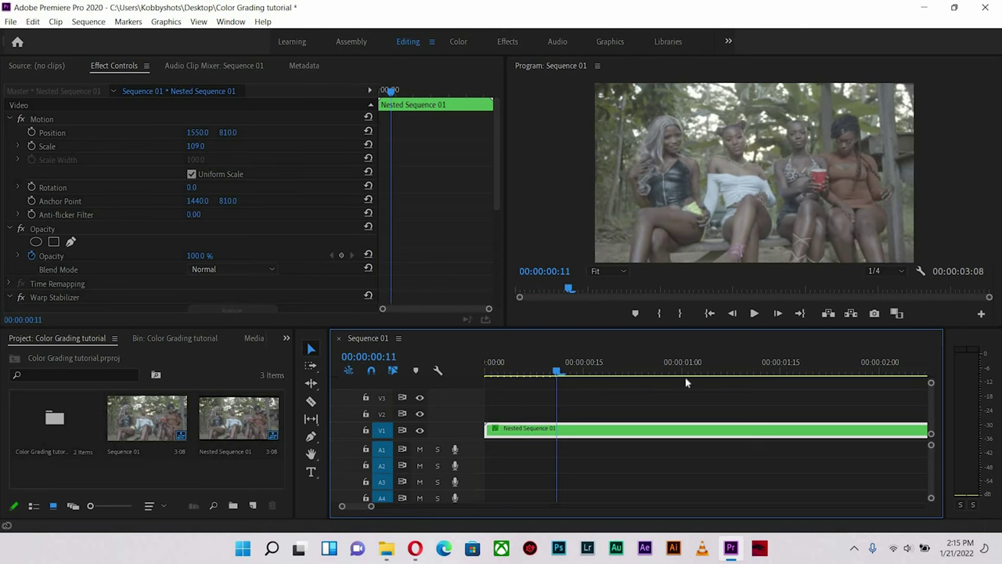
pyautogui.moveTo(685, 377); pyautogui.dragTo(545, 407)
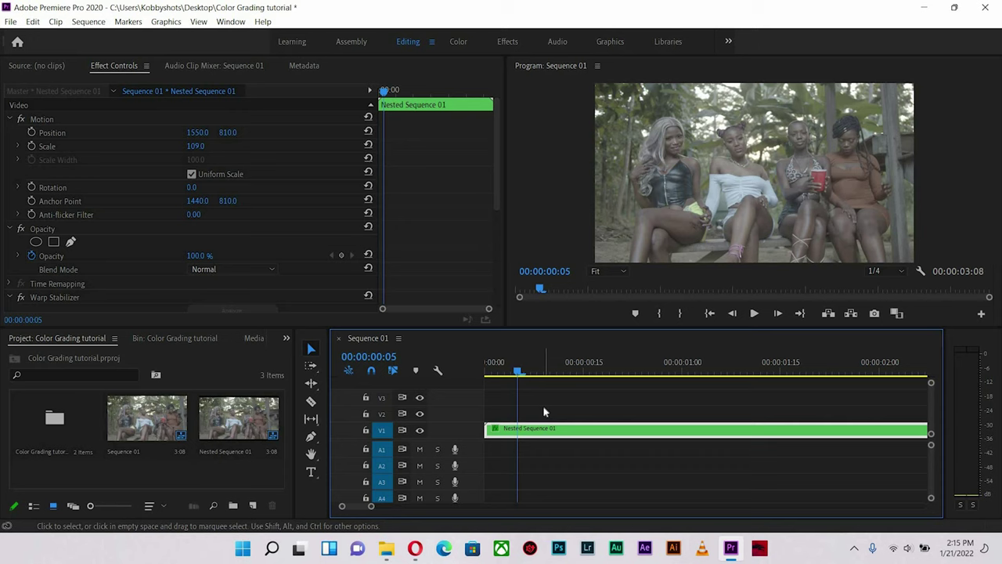
pyautogui.press('Right')
pyautogui.click(671, 378)
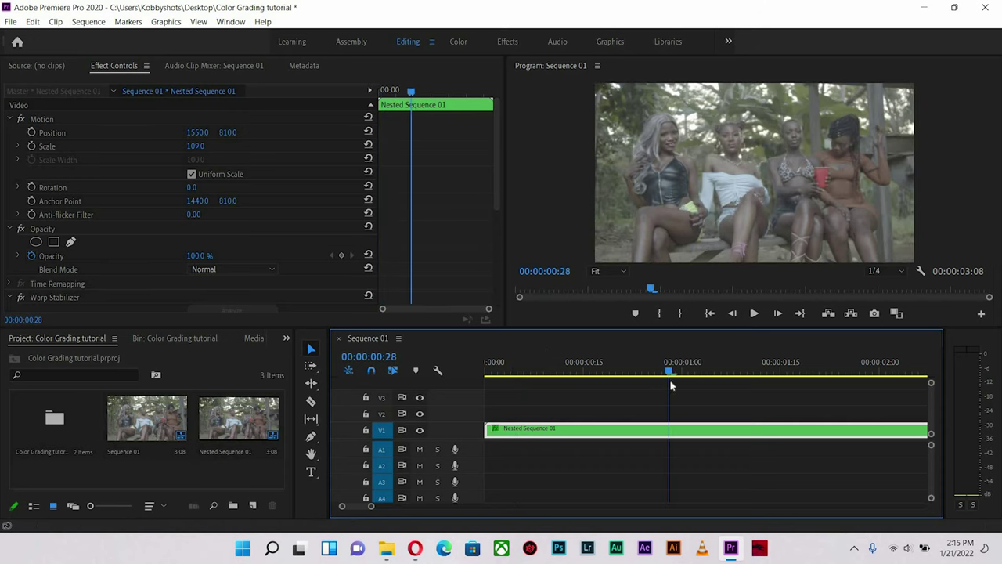
pyautogui.press('-')
pyautogui.press('-')
pyautogui.moveTo(571, 361); pyautogui.dragTo(526, 363)
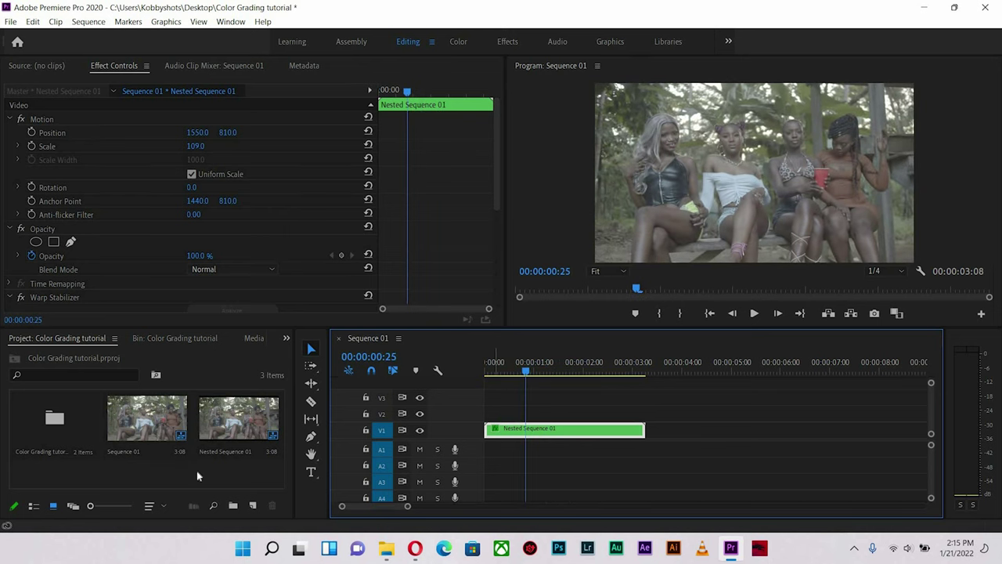
# Create an adjustment layer and place it on track V2 from the start of the nested clip.
pyautogui.click(247, 489)
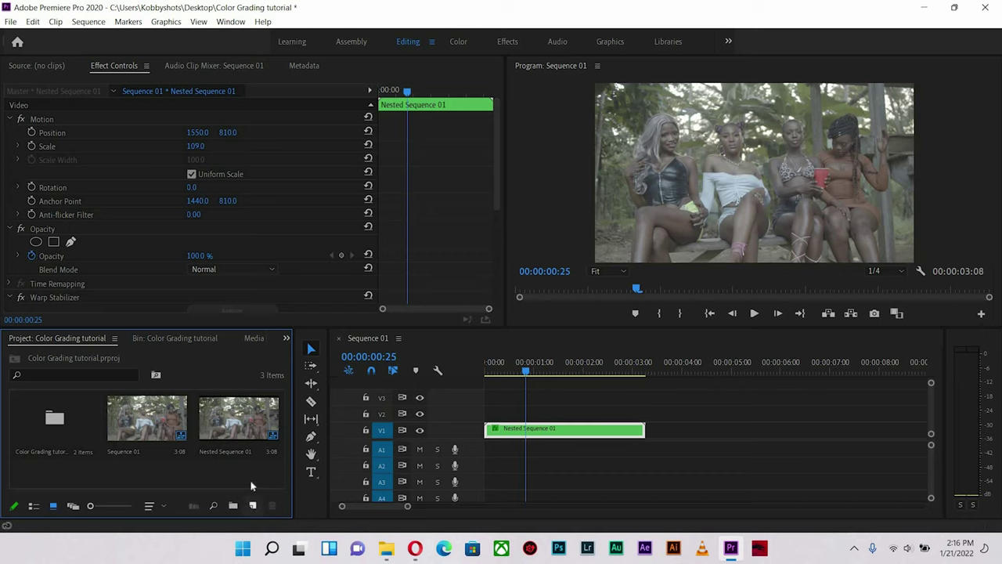
pyautogui.click(254, 506)
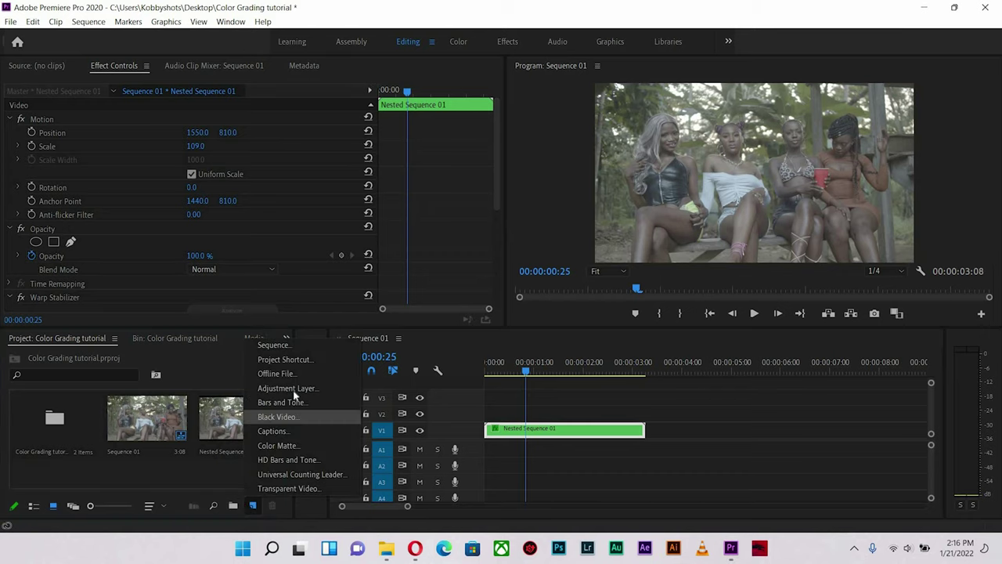
pyautogui.press('Return')
pyautogui.click(520, 319)
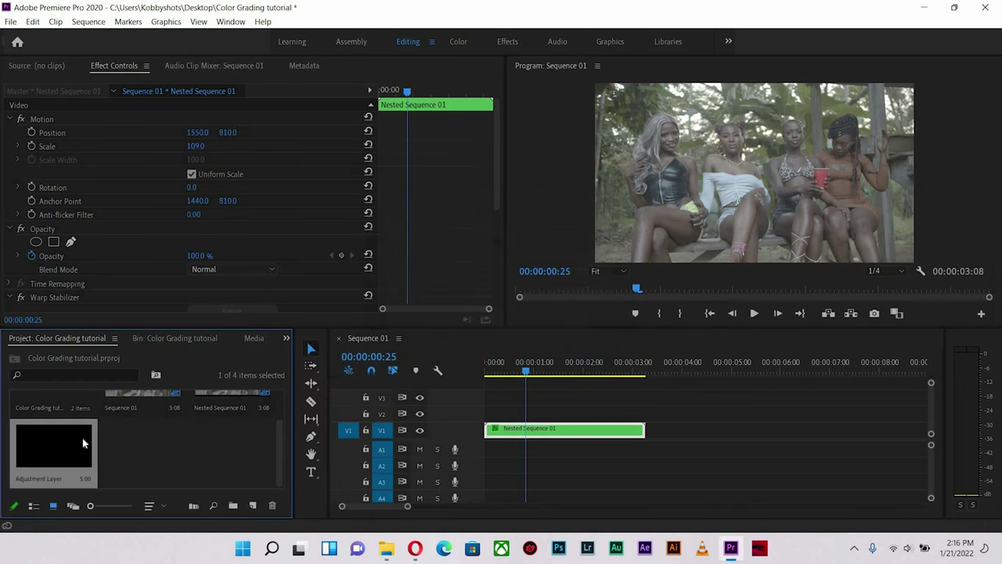
pyautogui.moveTo(261, 415); pyautogui.dragTo(485, 414)
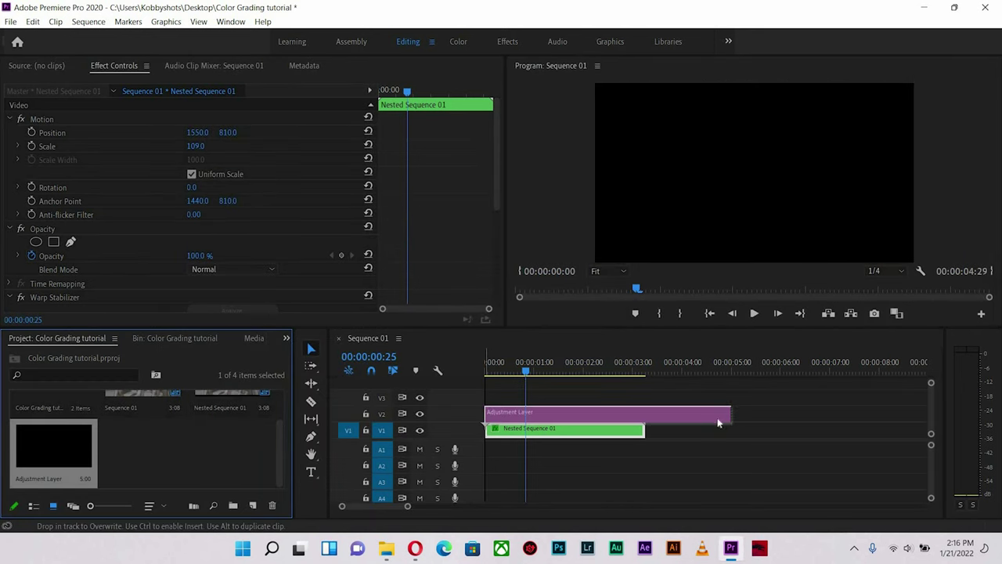
# Trim the adjustment layer to the nested clip's length and duplicate it onto tracks V3 and V4.
pyautogui.moveTo(729, 413); pyautogui.dragTo(586, 400)
pyautogui.click(618, 414)
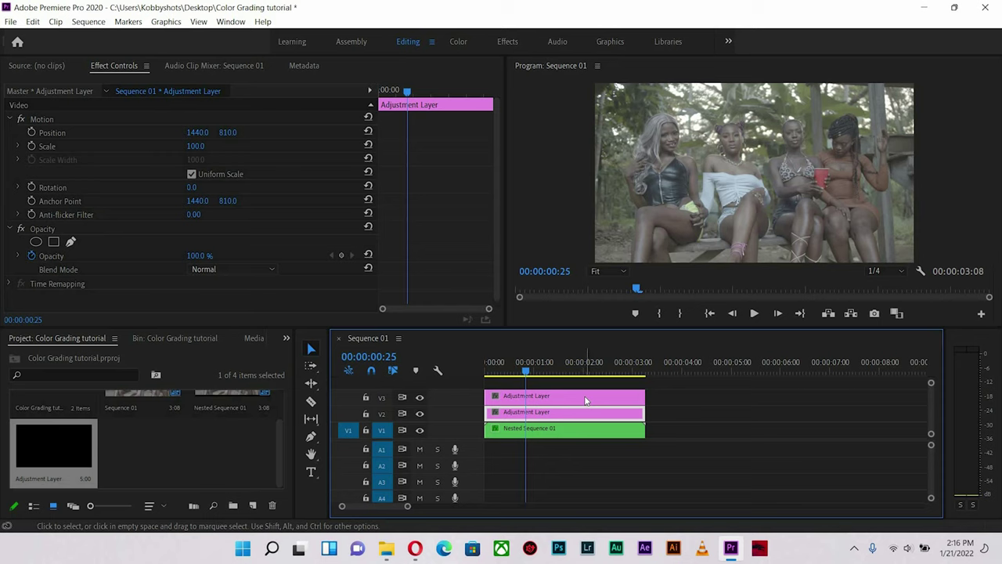
pyautogui.click(542, 401)
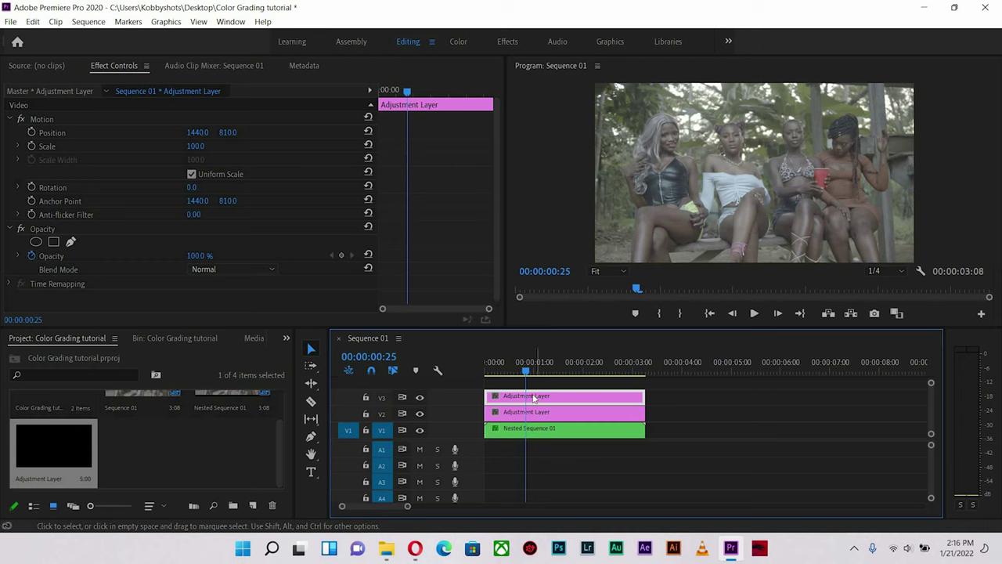
pyautogui.moveTo(534, 397); pyautogui.dragTo(539, 381)
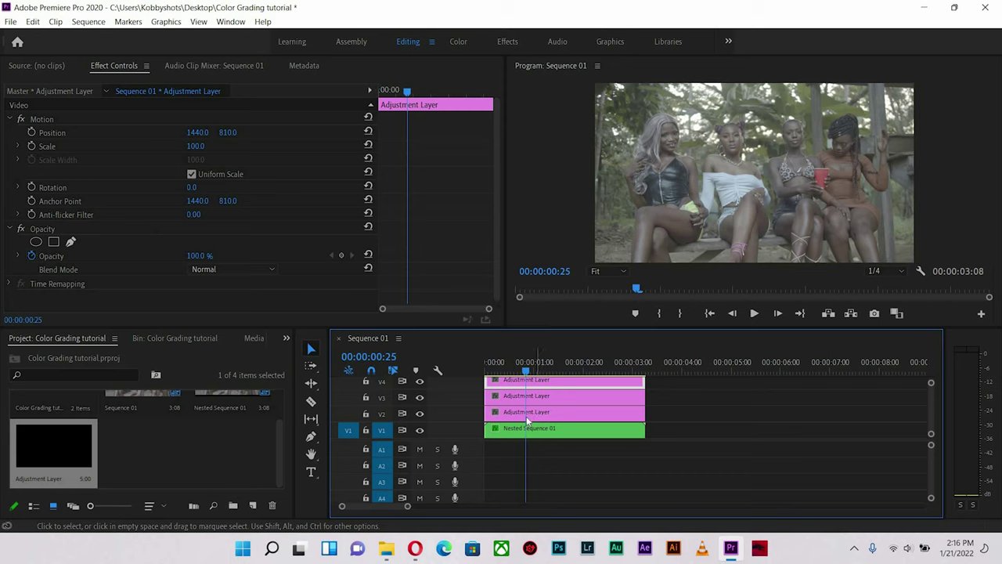
# Switch to the Color workspace with the V2 adjustment layer selected and browse for a creative Look file.
pyautogui.click(537, 415)
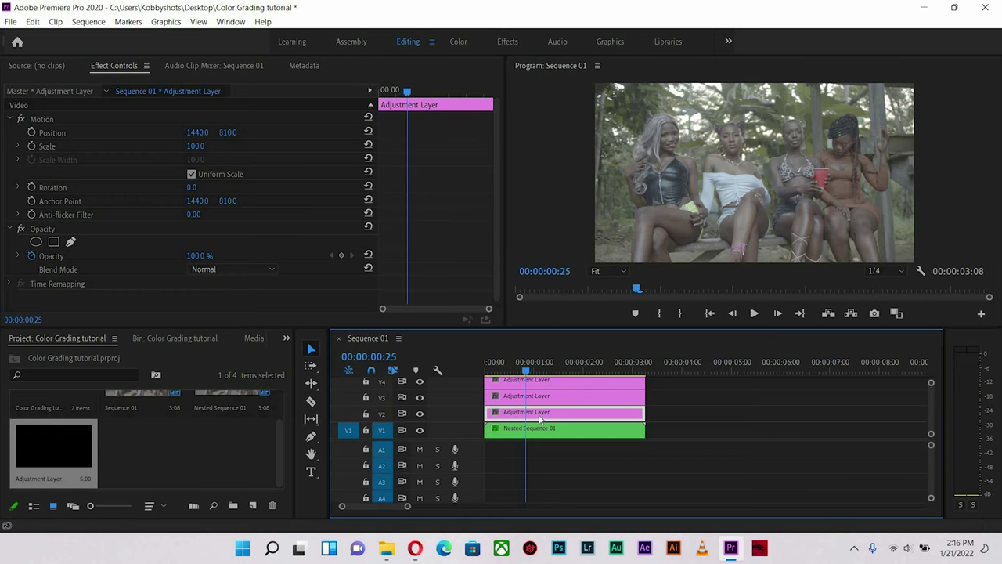
pyautogui.click(461, 42)
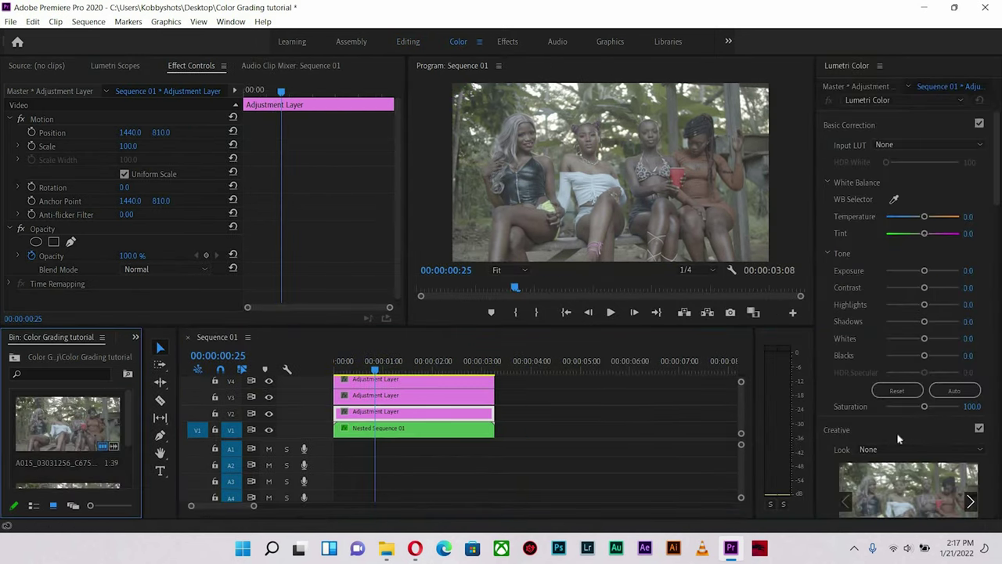
pyautogui.scroll(-1, 899, 428)
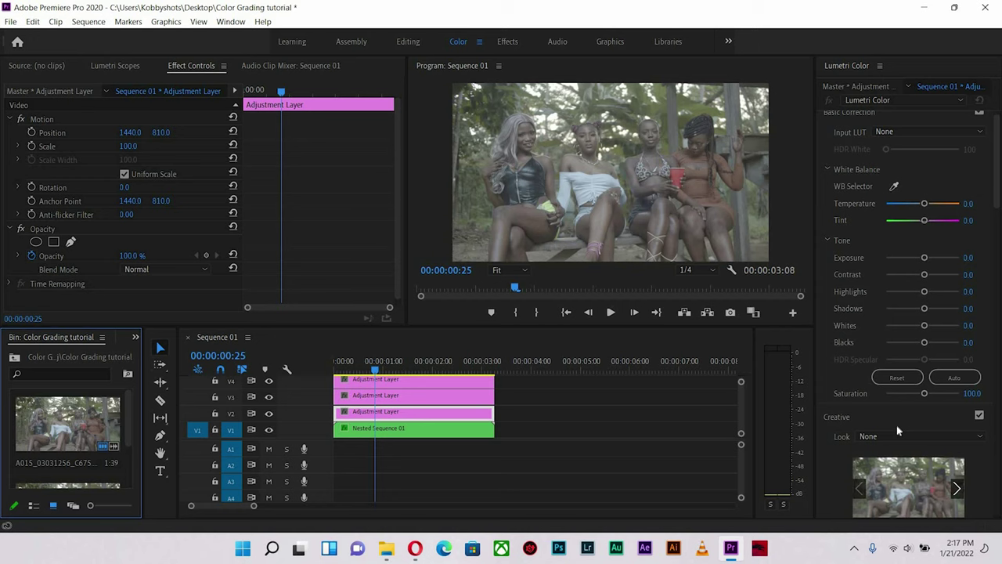
pyautogui.click(897, 130)
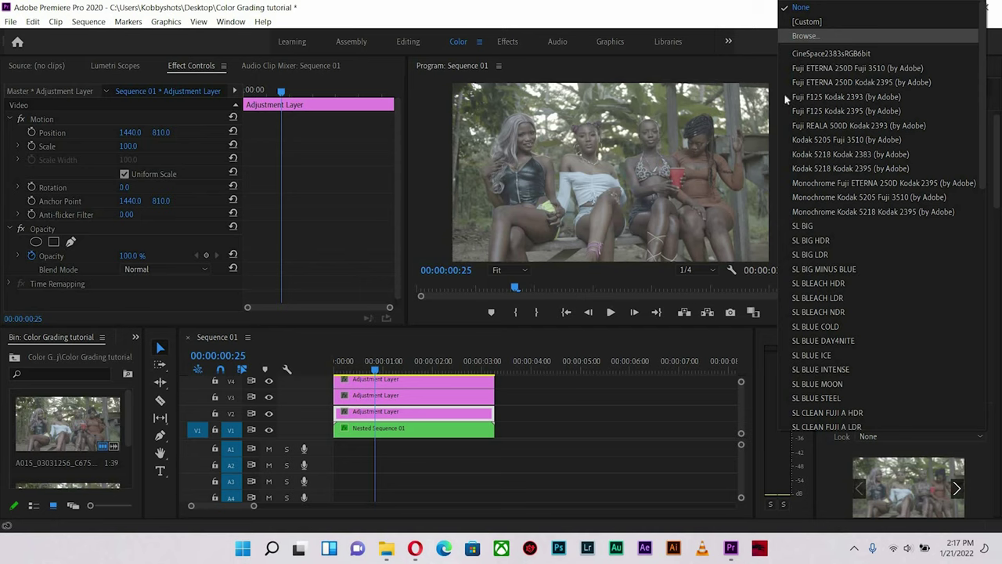
pyautogui.click(807, 36)
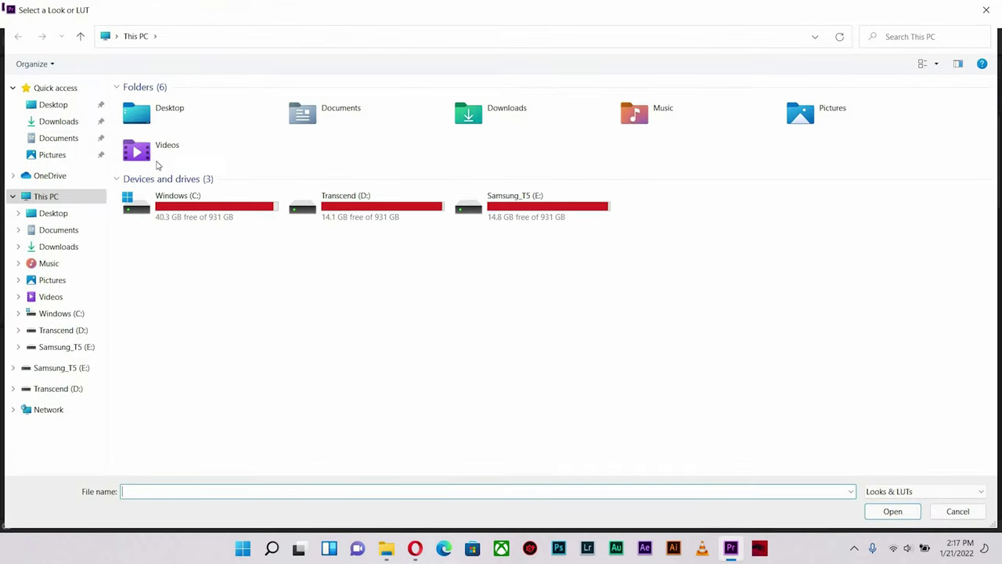
# Load Orange and Teal Lowlight.cube from the Orange and Teal Lowlight folder in Downloads > Selected Color grade for my films.
pyautogui.click(62, 248)
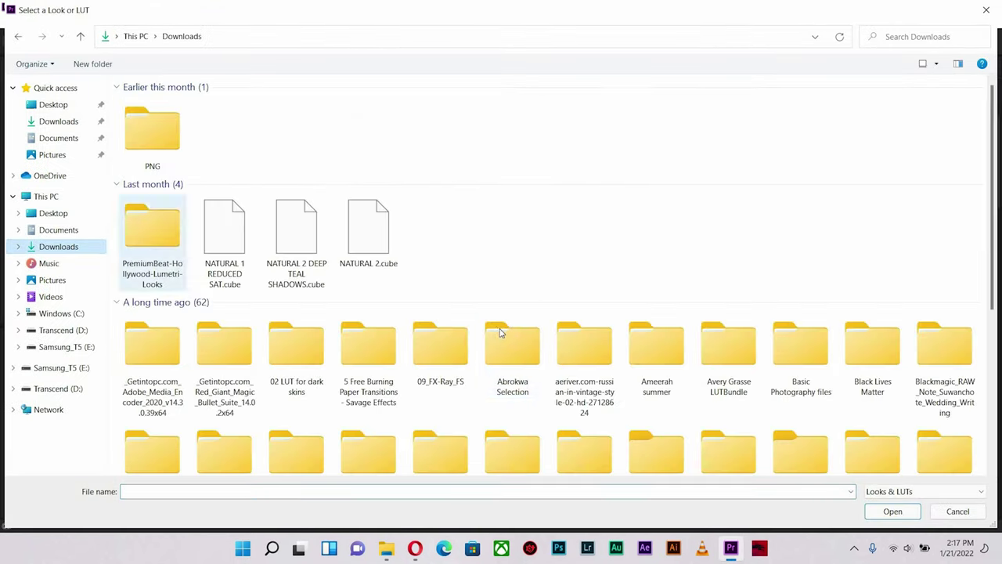
pyautogui.scroll(-10, 501, 333)
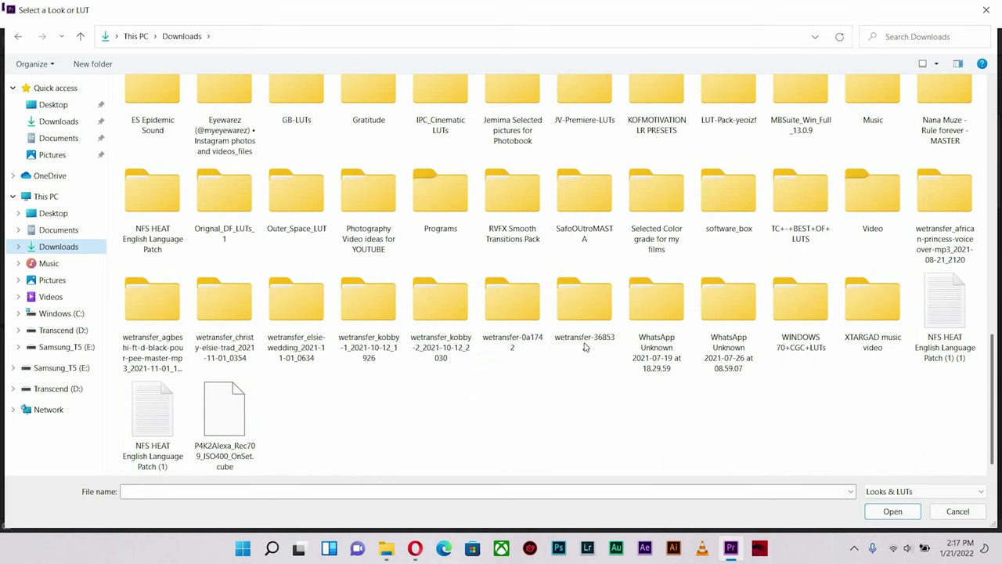
pyautogui.scroll(3, 584, 347)
pyautogui.scroll(-3, 693, 353)
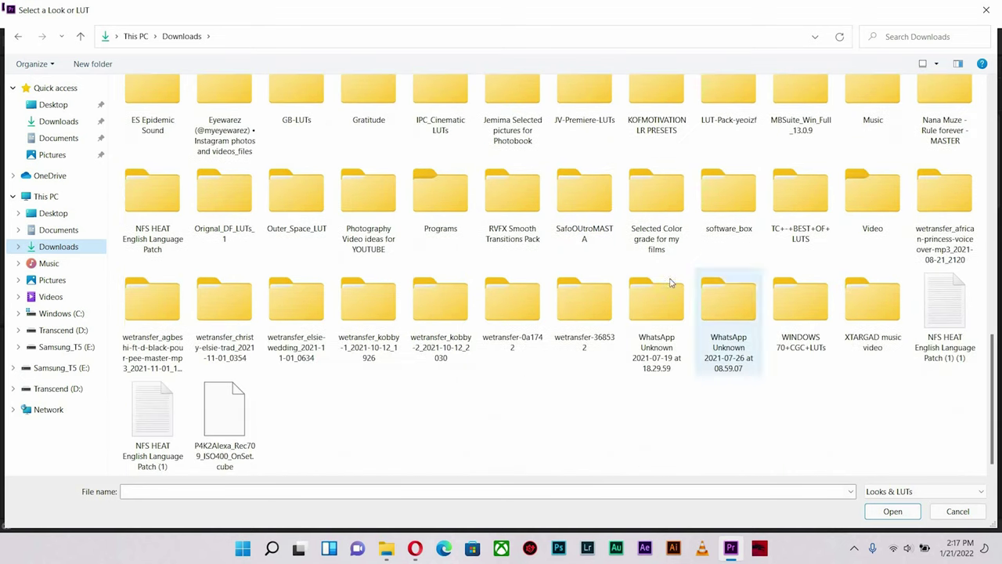
pyautogui.doubleClick(665, 201)
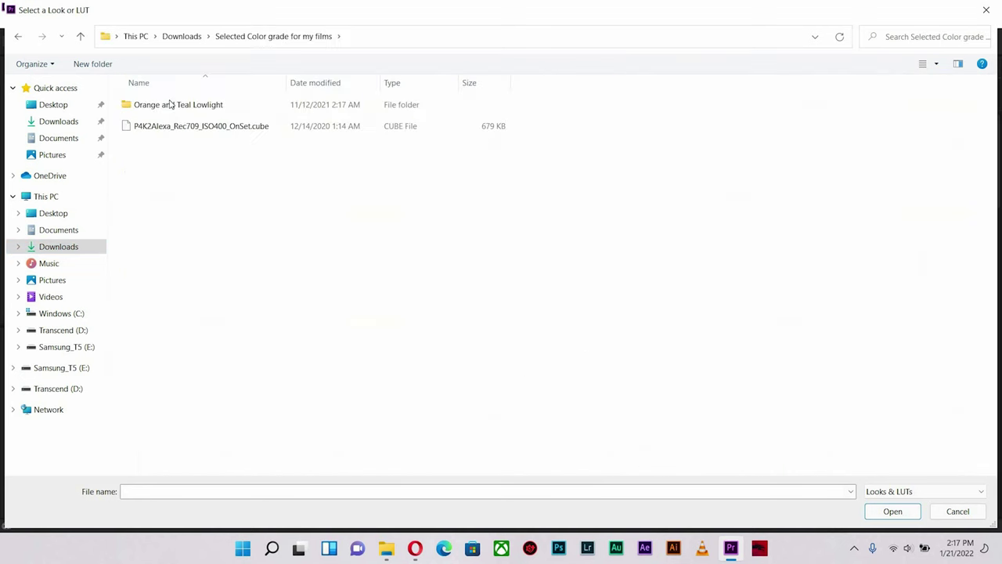
pyautogui.doubleClick(173, 108)
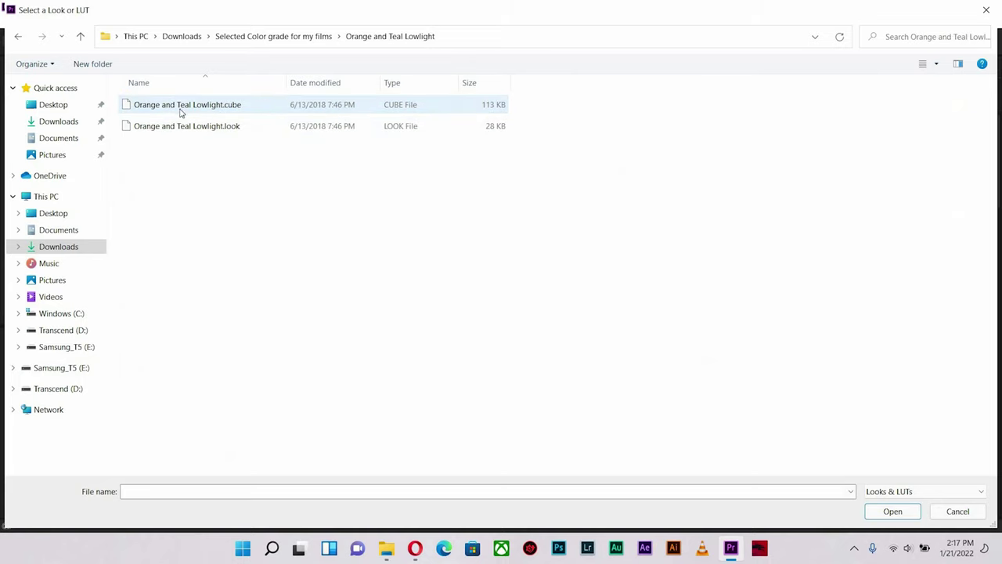
pyautogui.doubleClick(202, 112)
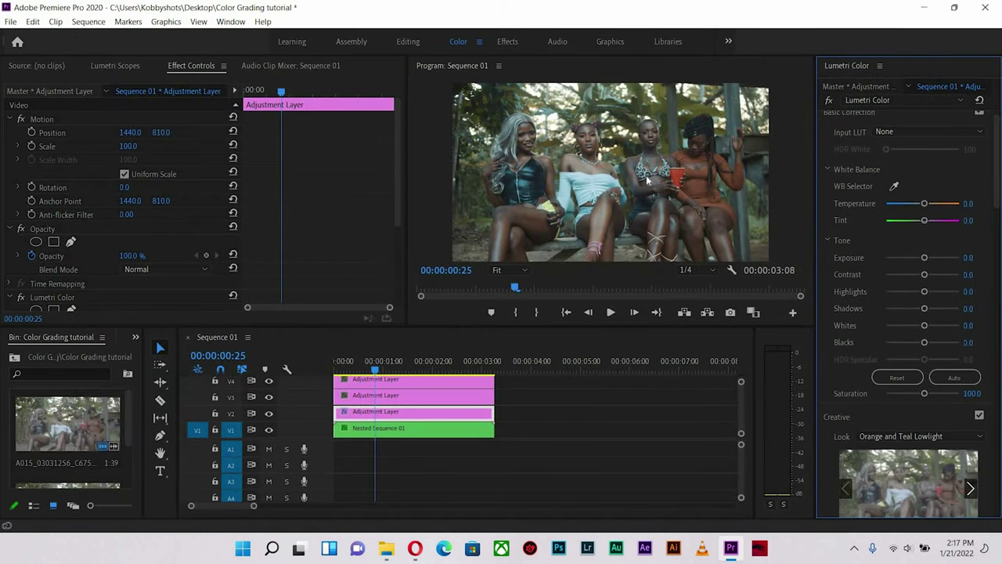
# Apply P4K2Alexa_Rec709_ISO400_OnSet.cube as the creative Look on the V3 adjustment layer and scrub the clip to check the grade.
pyautogui.click(386, 397)
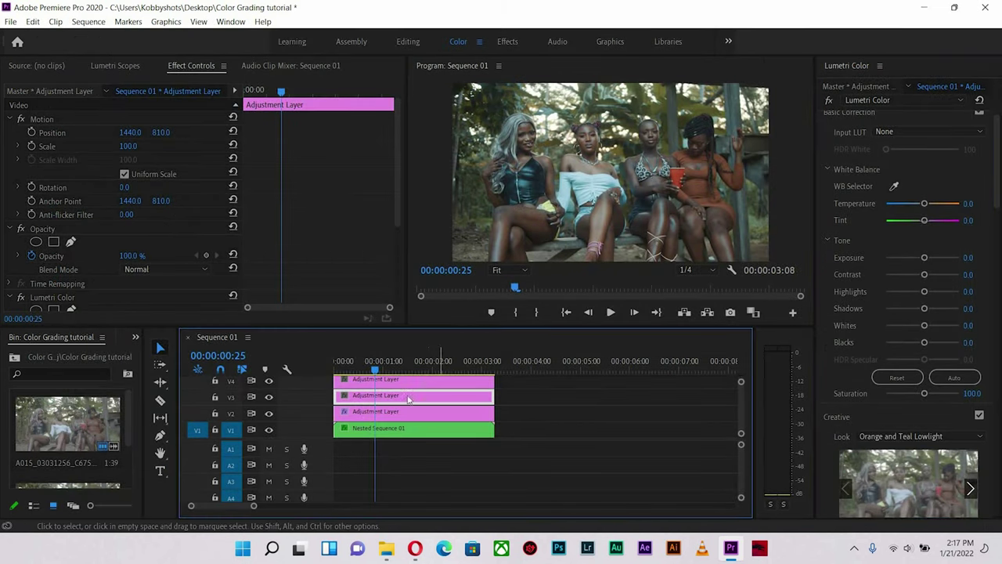
pyautogui.click(795, 35)
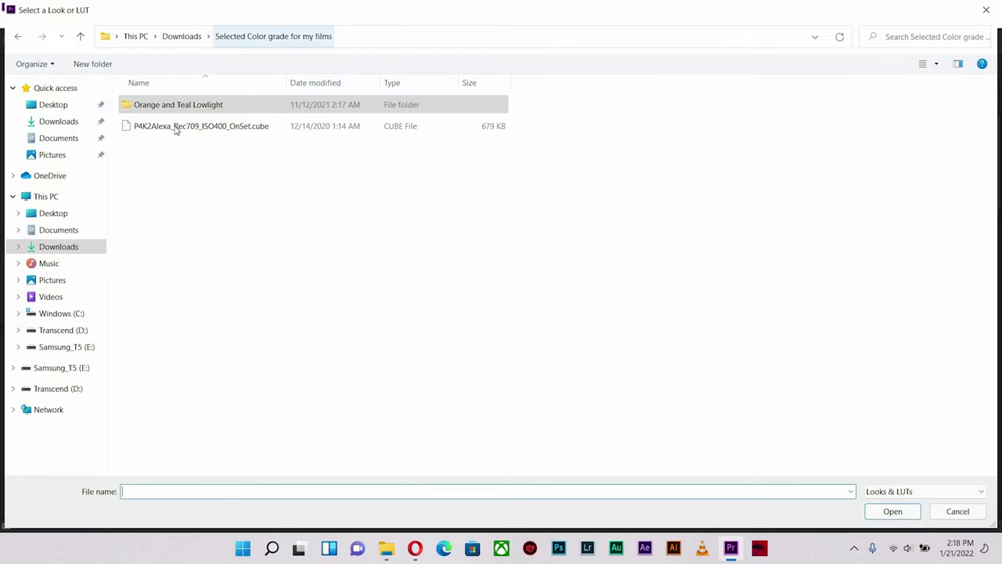
pyautogui.doubleClick(174, 130)
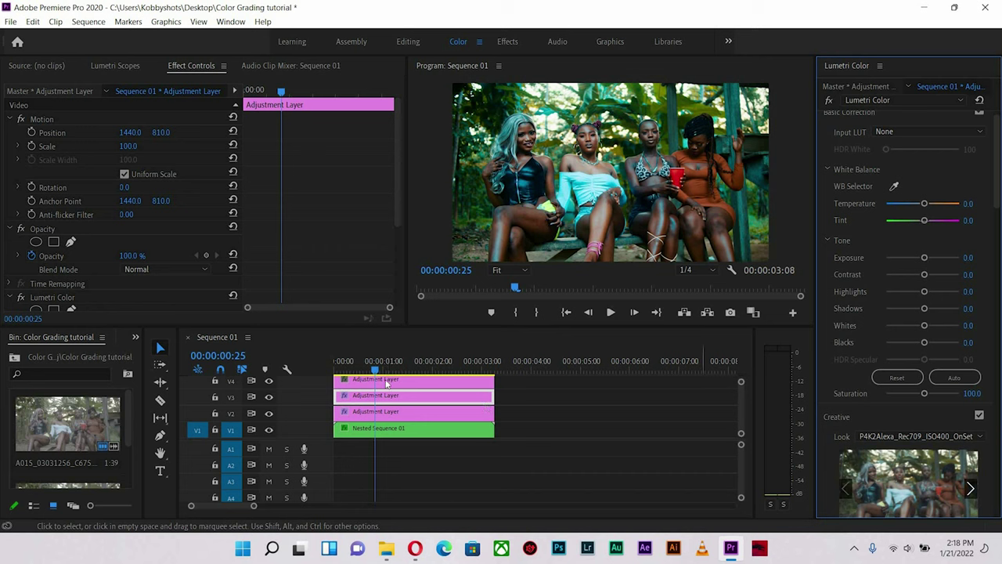
pyautogui.click(355, 366)
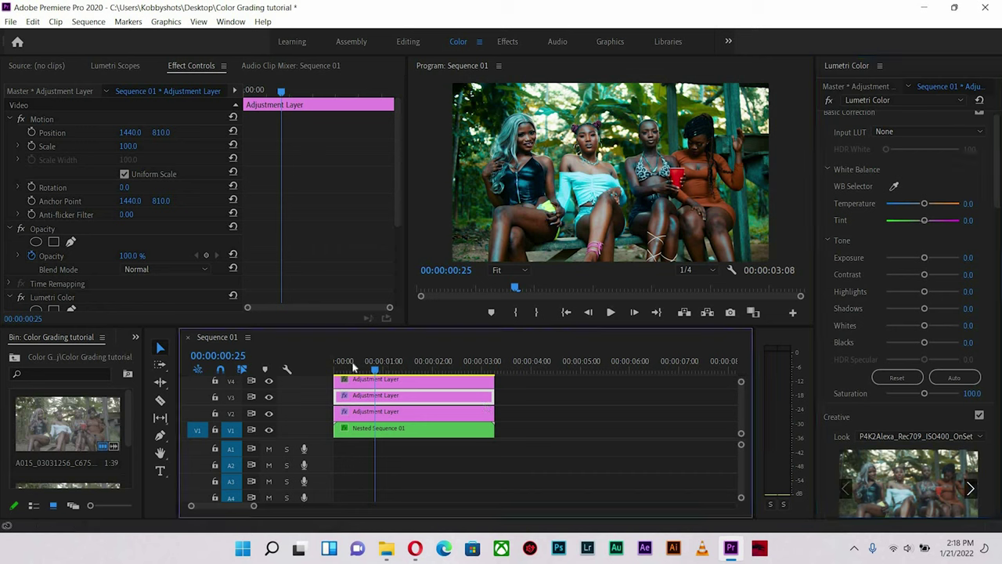
pyautogui.moveTo(399, 360)
pyautogui.mouseDown()
pyautogui.moveTo(371, 361)
pyautogui.moveTo(403, 362)
pyautogui.moveTo(385, 362)
pyautogui.mouseUp()
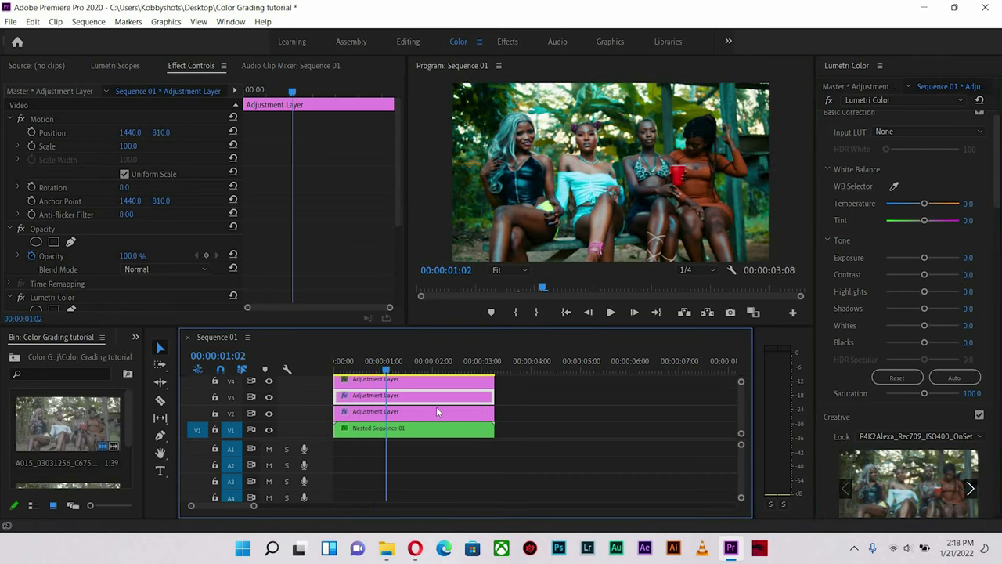
# On the V4 adjustment layer, set Contrast to -50.4, Highlights to 20.4, Shadows to 27.4 and Whites to 2.7.
pyautogui.click(405, 413)
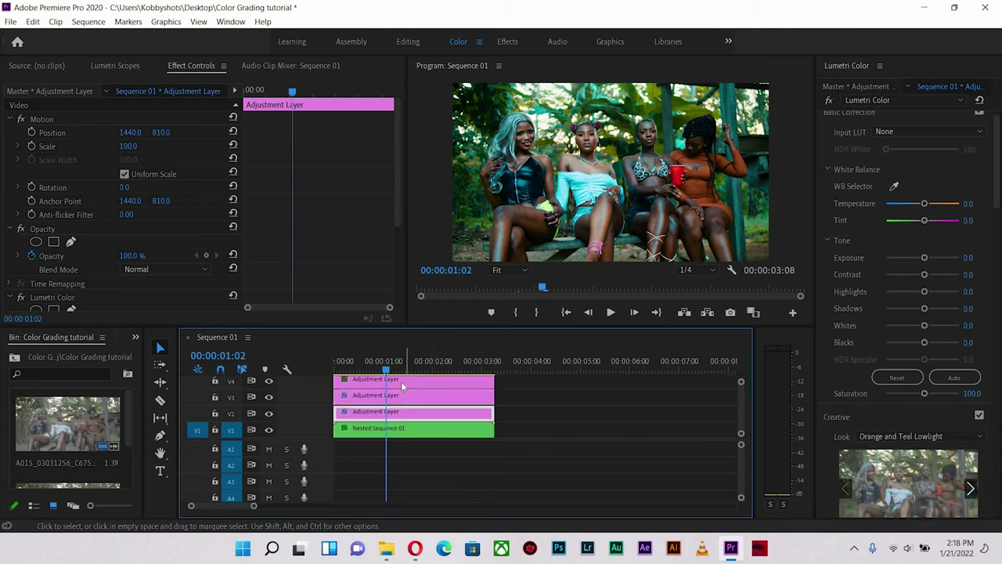
pyautogui.click(403, 384)
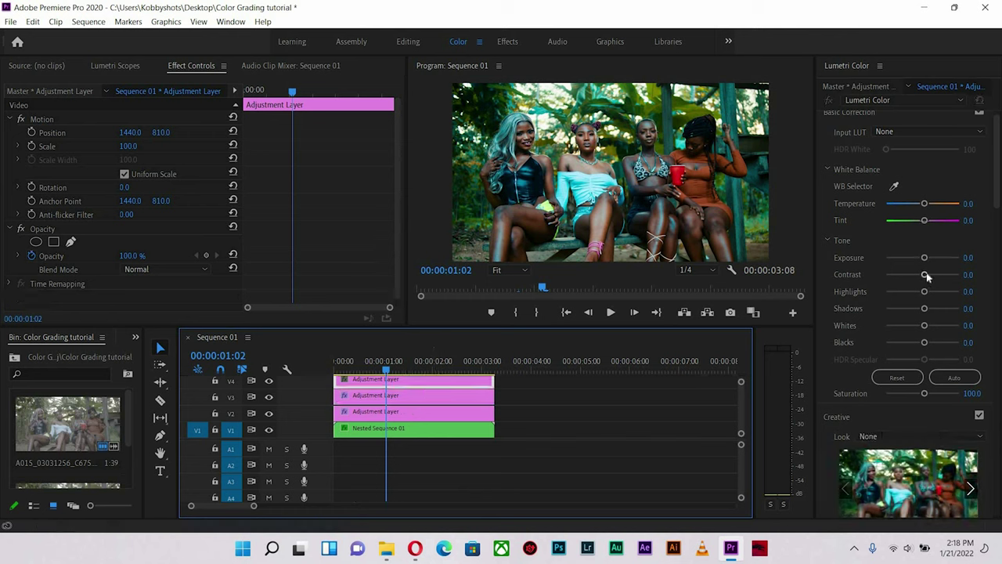
pyautogui.moveTo(908, 272); pyautogui.dragTo(905, 275)
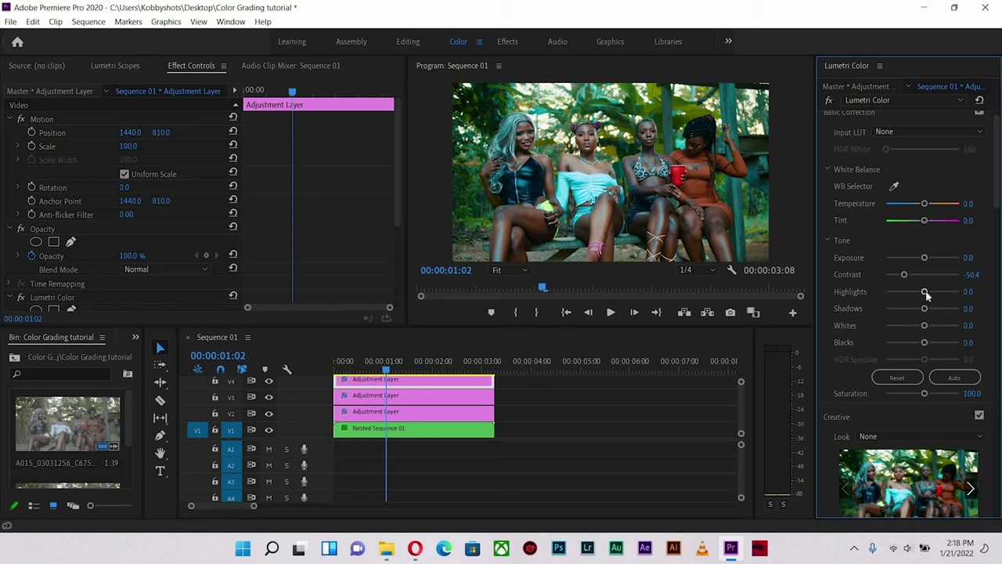
pyautogui.moveTo(929, 292); pyautogui.dragTo(935, 310)
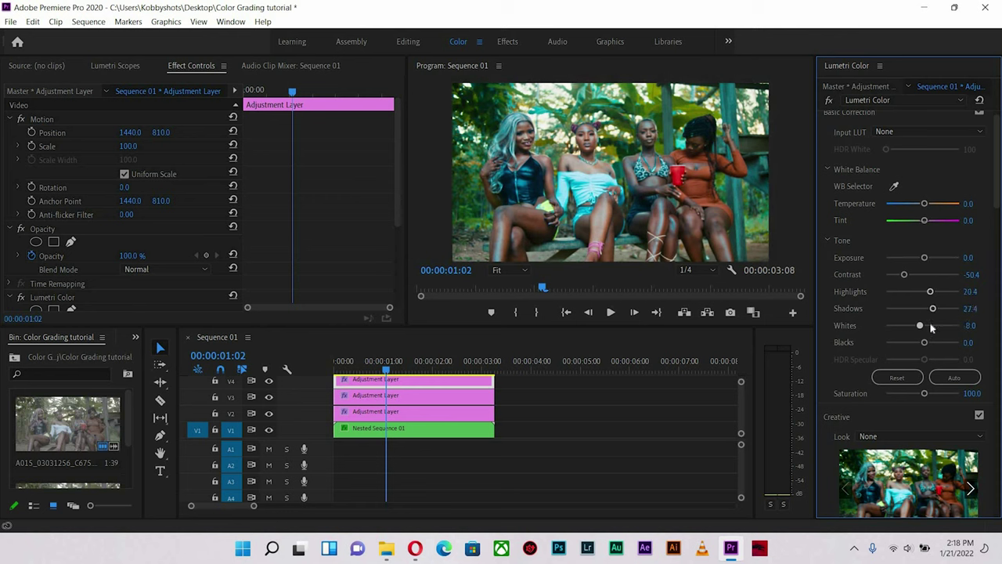
pyautogui.moveTo(924, 326); pyautogui.dragTo(925, 327)
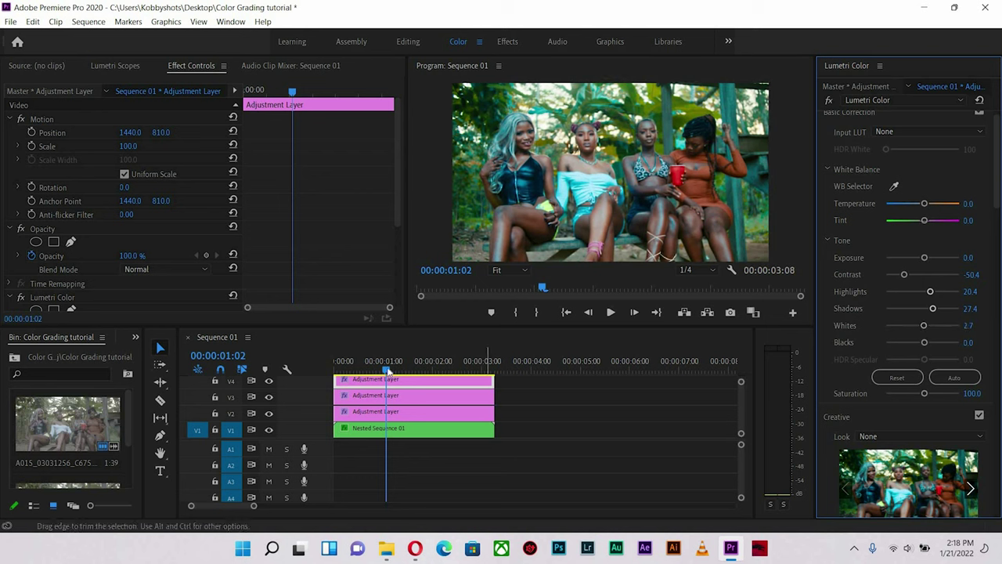
pyautogui.click(394, 369)
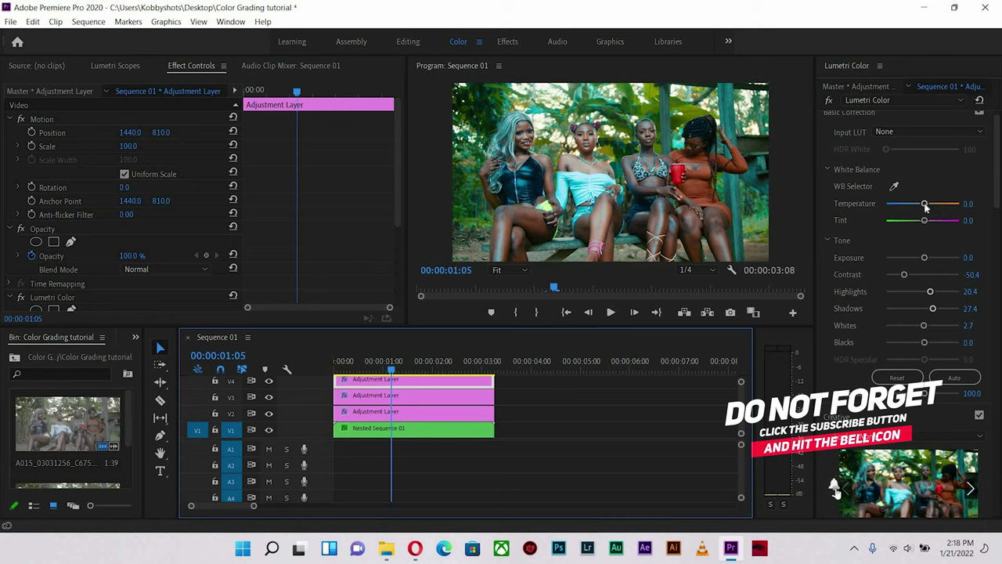
# Set Temperature to 16.8 on the V4 adjustment layer and the creative Look's Intensity to 97.3 on the V2 adjustment layer.
pyautogui.moveTo(926, 205); pyautogui.dragTo(929, 207)
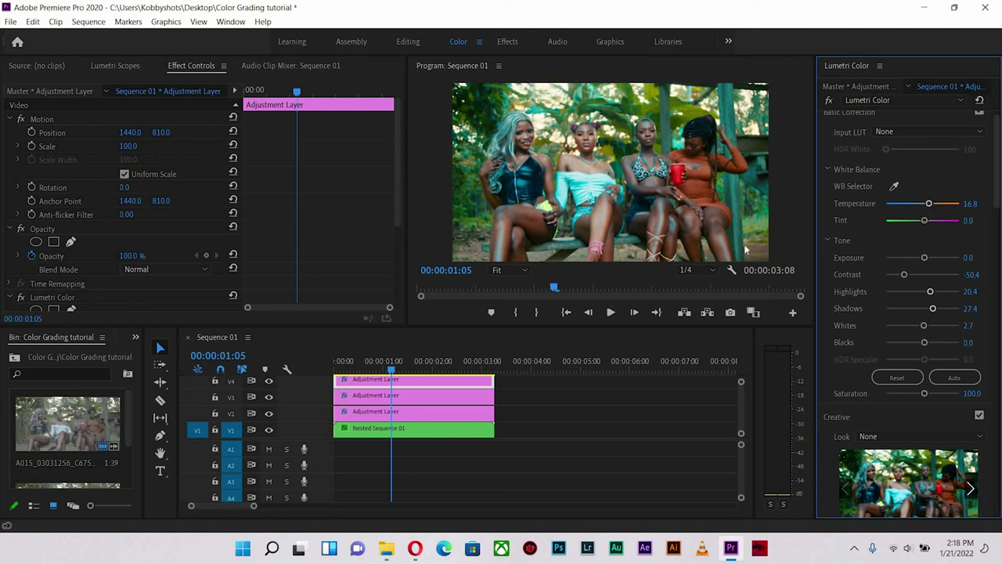
pyautogui.click(392, 395)
pyautogui.click(392, 412)
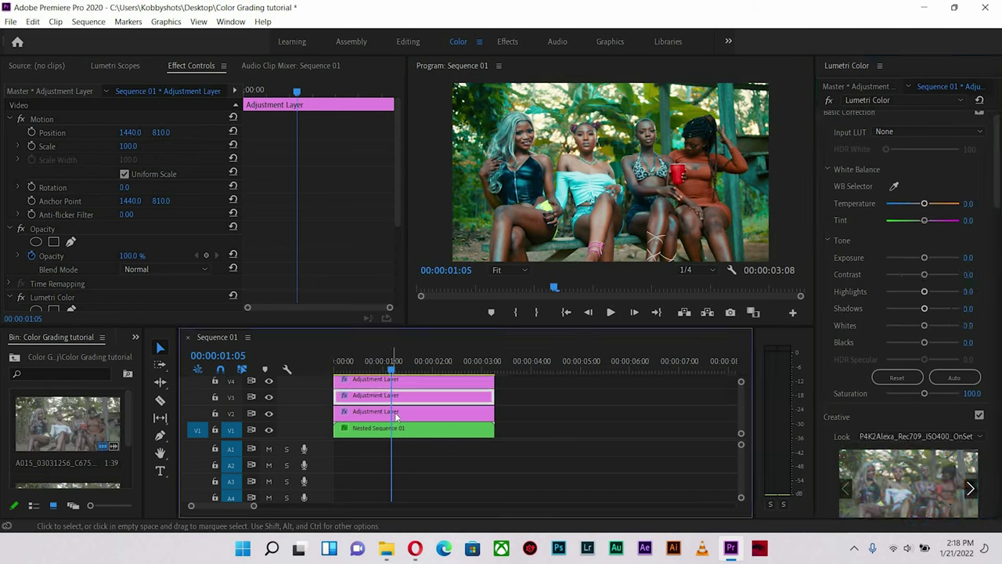
pyautogui.moveTo(997, 193); pyautogui.dragTo(997, 257)
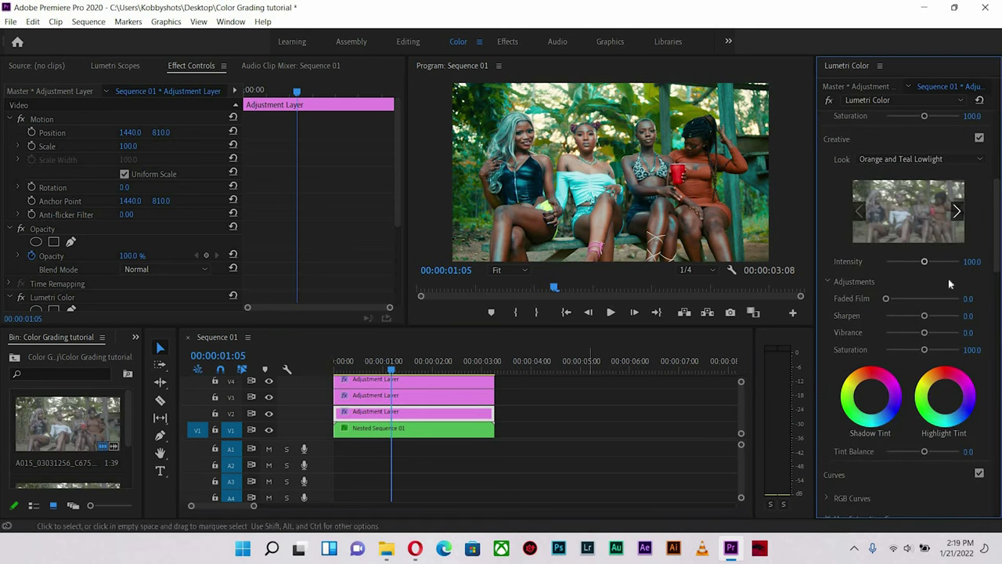
pyautogui.click(390, 416)
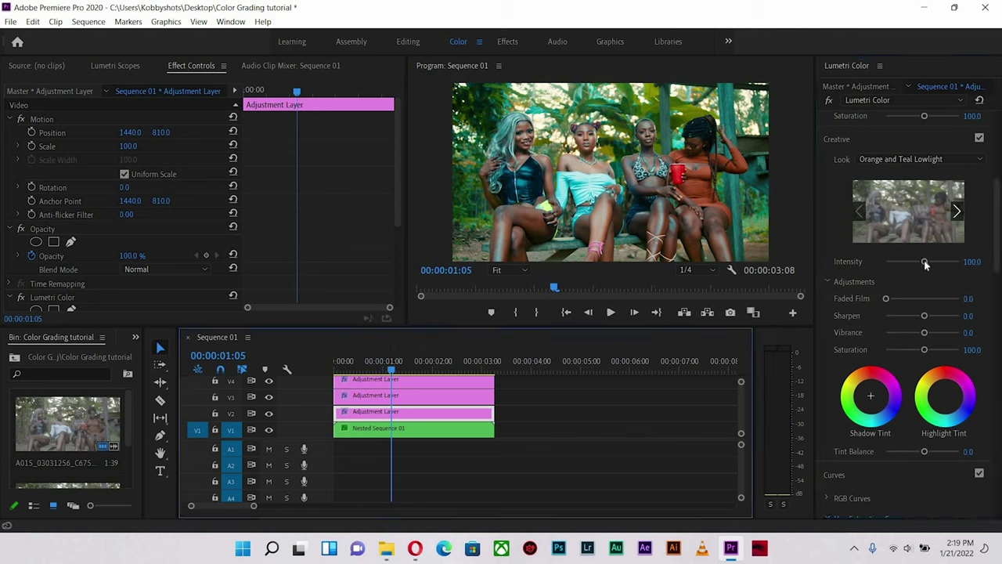
pyautogui.moveTo(925, 264)
pyautogui.mouseDown()
pyautogui.moveTo(915, 264)
pyautogui.moveTo(923, 264)
pyautogui.mouseUp()
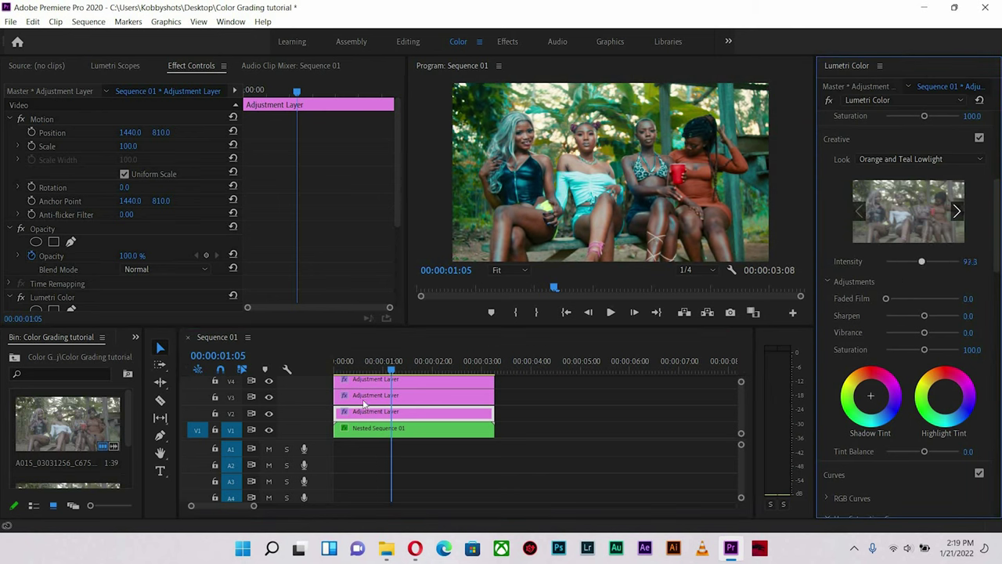
# Reduce the Intensity of the P4K2Alexa_Rec709_ISO400_OnSet look on the V3 adjustment layer to 65.5.
pyautogui.click(958, 211)
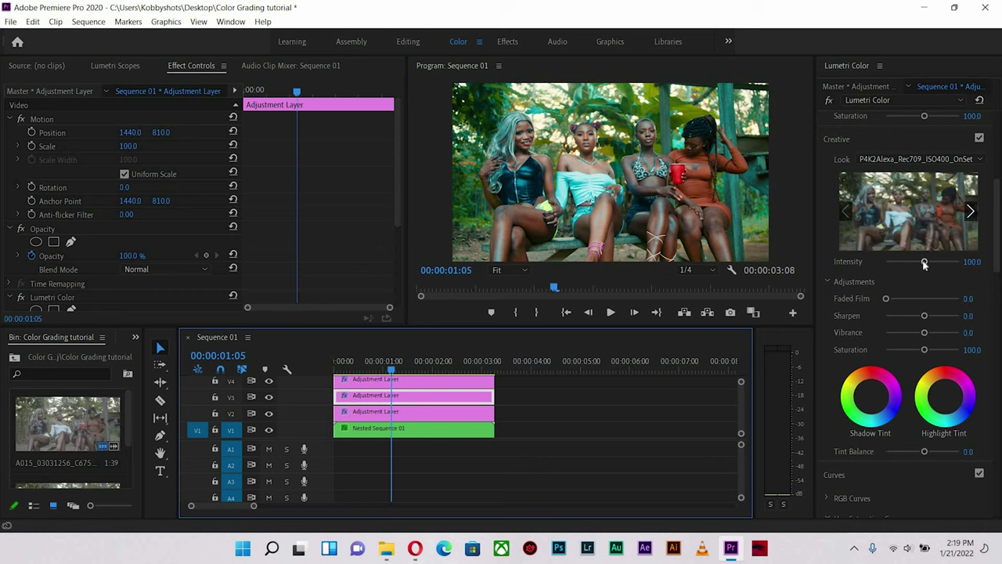
pyautogui.moveTo(921, 265); pyautogui.dragTo(909, 267)
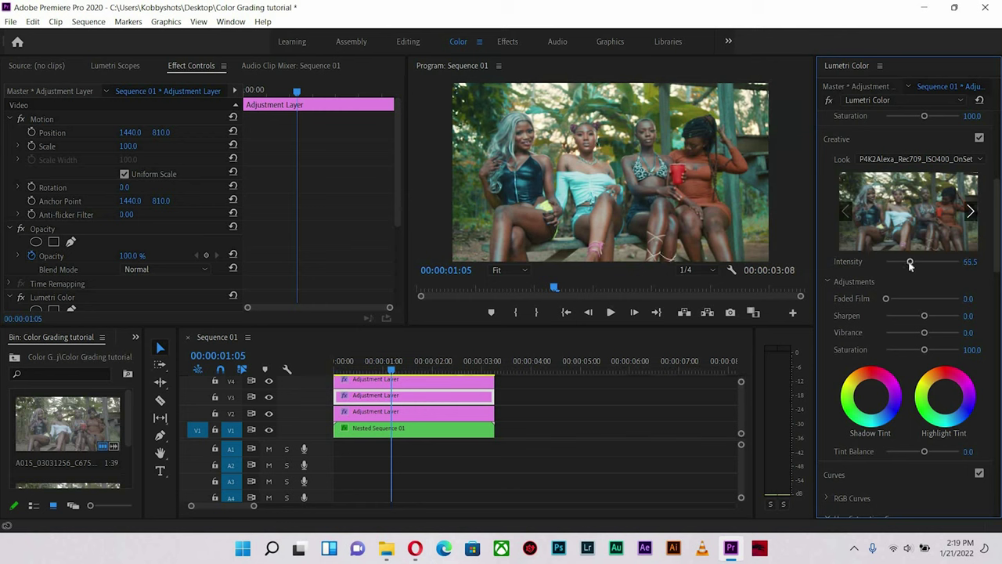
pyautogui.click(408, 415)
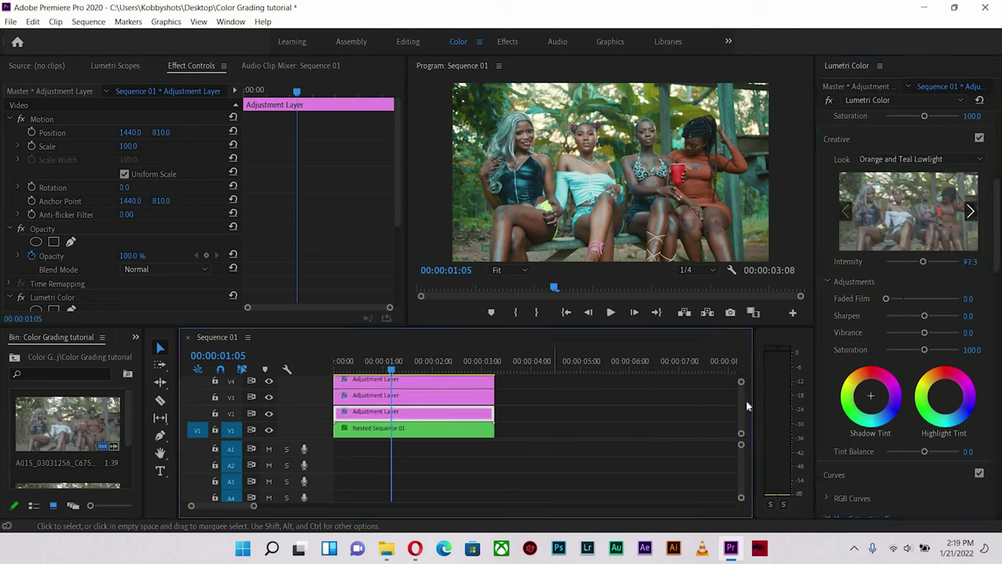
# Lower Shadows to -0.9 in the Basic Correction of the V4 adjustment layer.
pyautogui.scroll(2, 404, 404)
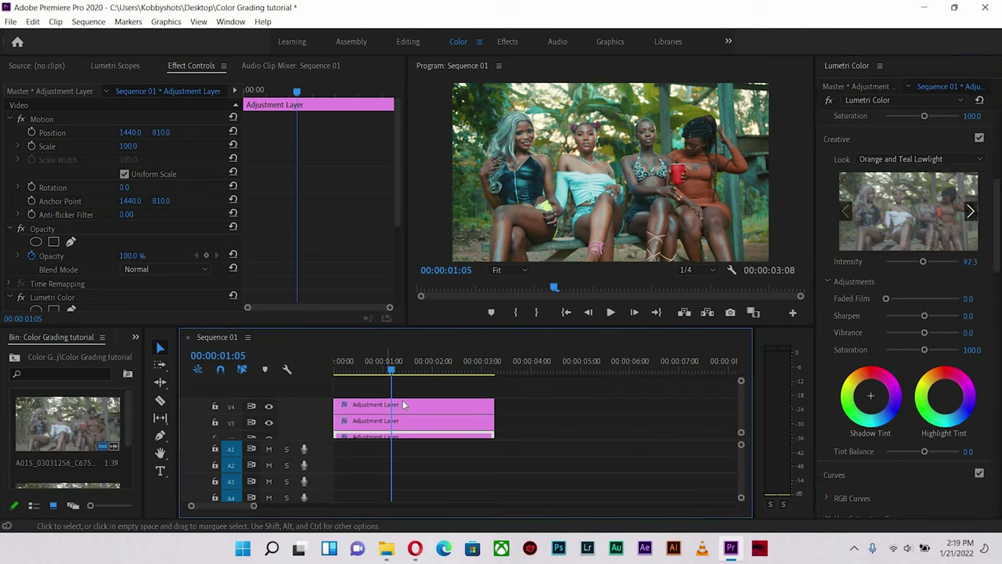
pyautogui.click(404, 404)
pyautogui.click(1000, 157)
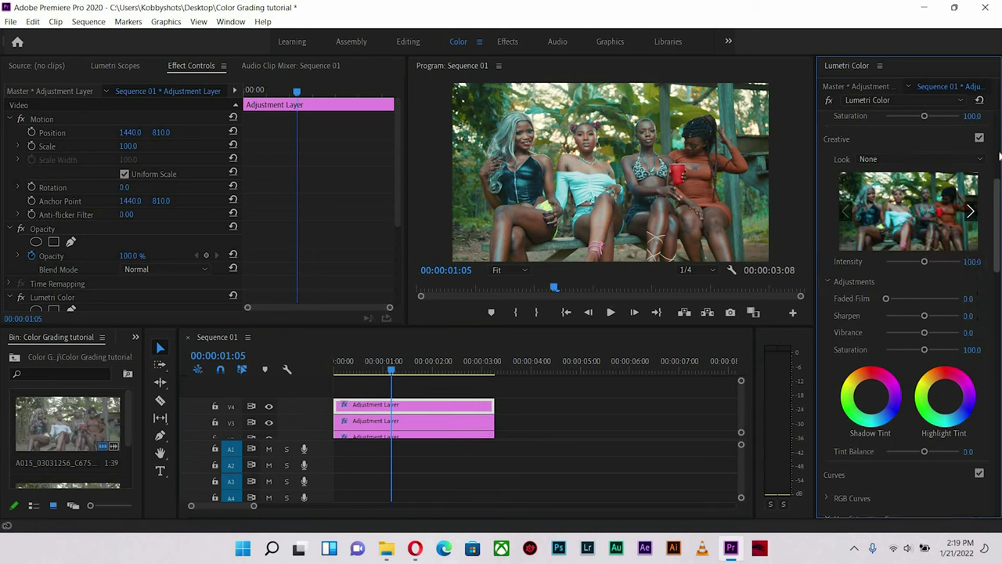
pyautogui.scroll(5, 938, 282)
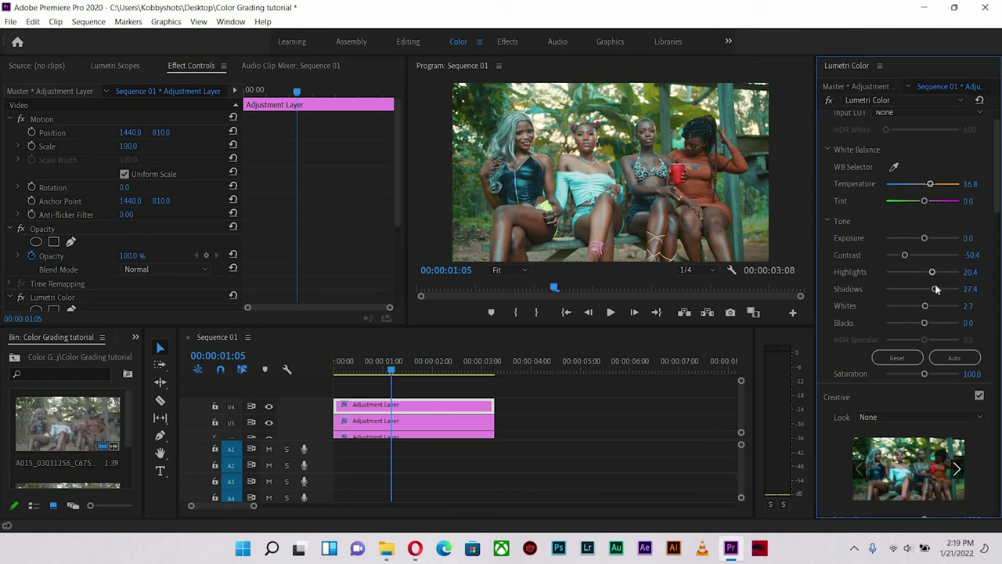
pyautogui.moveTo(934, 290); pyautogui.dragTo(921, 291)
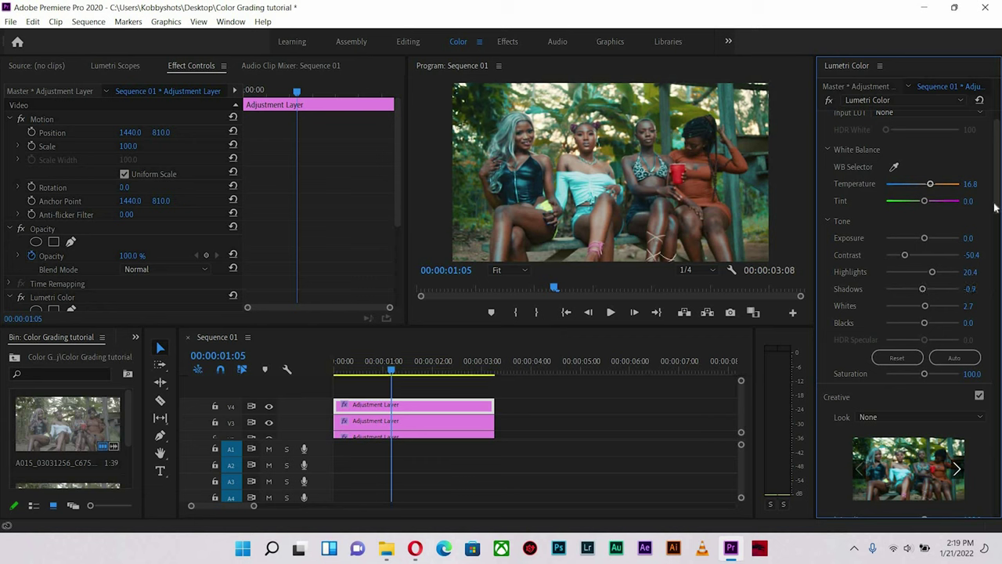
# On Nested Sequence 01, slightly raise the red hues in the Hue vs Sat curve and sample the reds for the Hue vs Hue curve.
pyautogui.moveTo(996, 207); pyautogui.dragTo(996, 328)
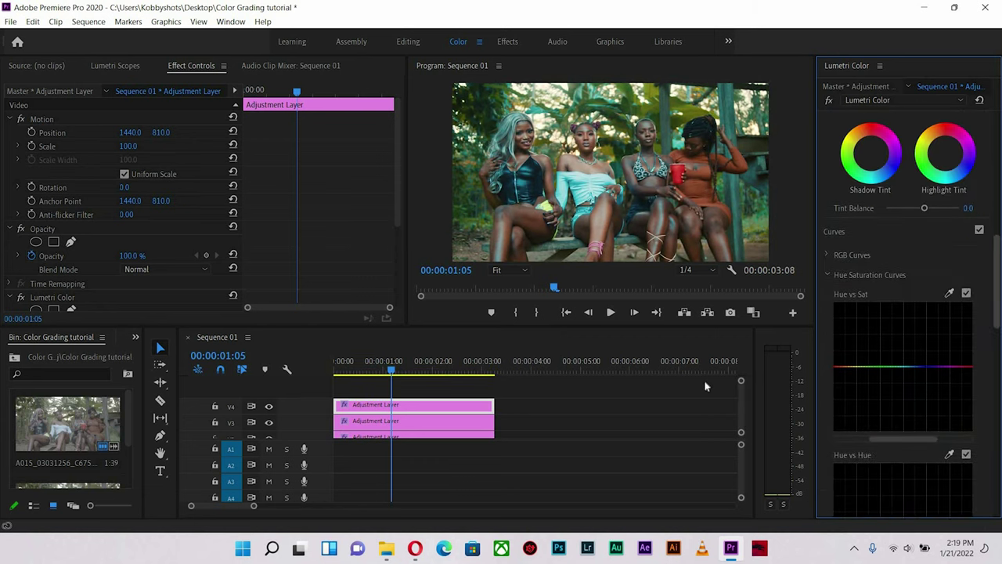
pyautogui.moveTo(742, 402); pyautogui.dragTo(742, 427)
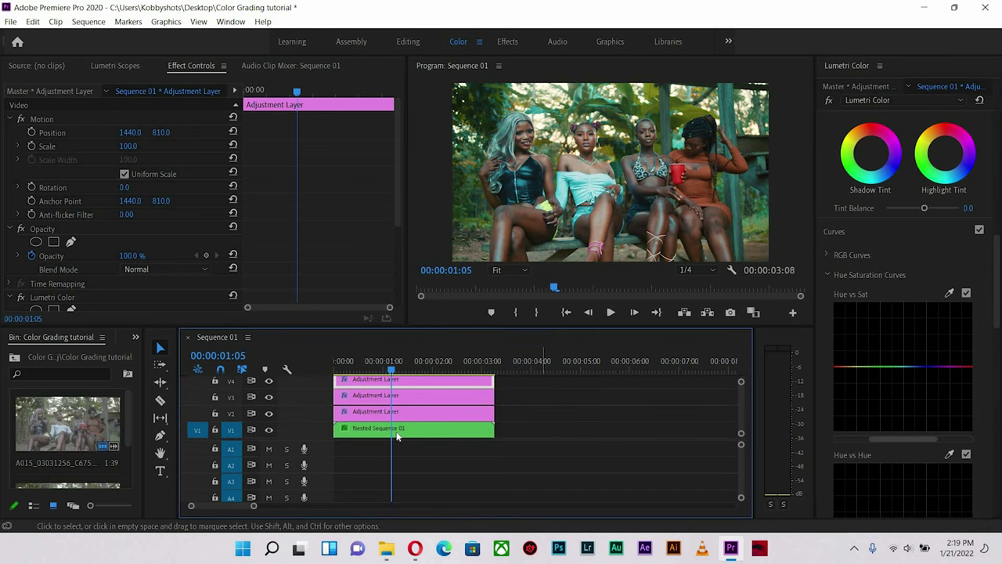
pyautogui.click(397, 436)
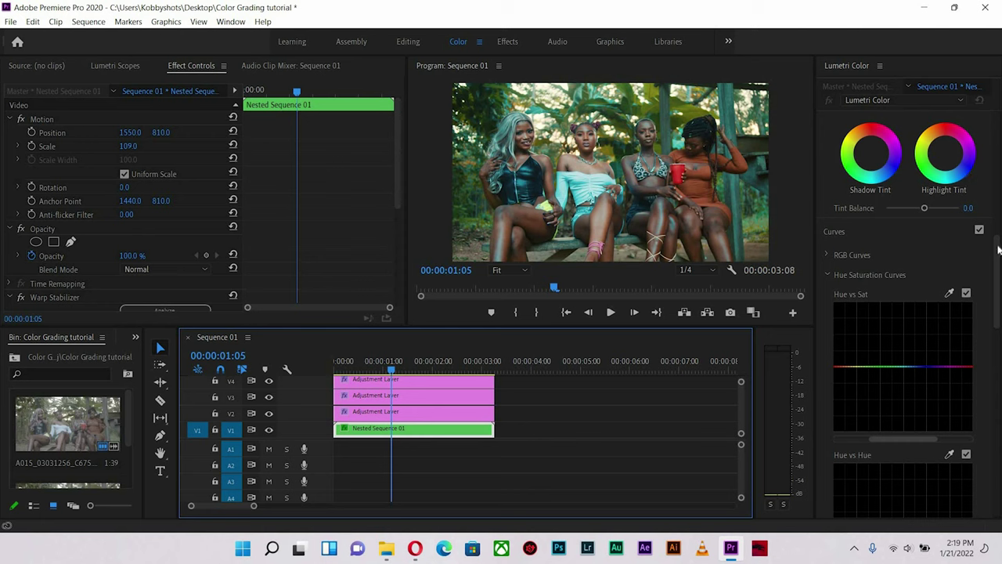
pyautogui.scroll(-5, 931, 324)
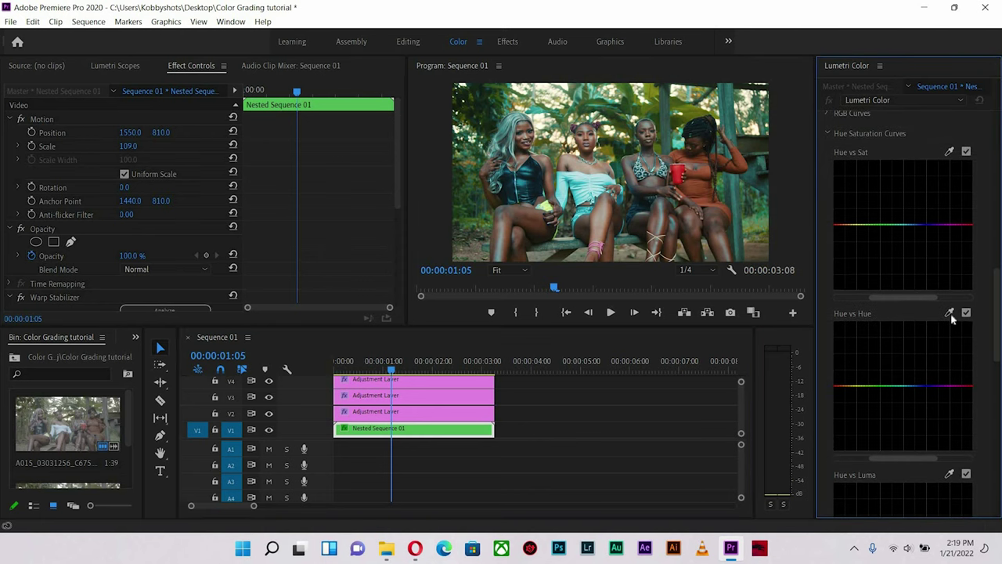
pyautogui.click(949, 151)
pyautogui.click(841, 227)
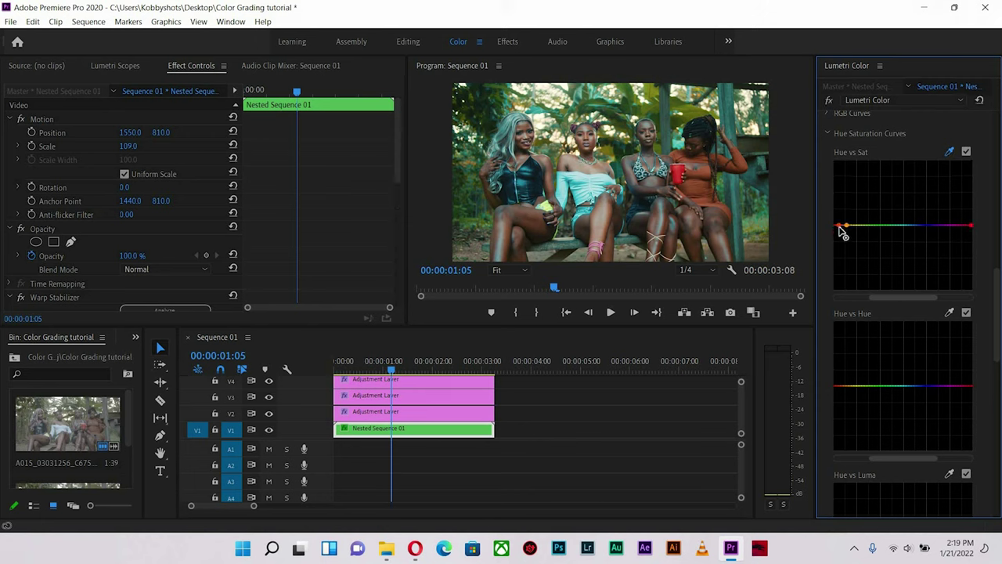
pyautogui.moveTo(841, 224)
pyautogui.mouseDown()
pyautogui.moveTo(841, 214)
pyautogui.moveTo(844, 227)
pyautogui.mouseUp()
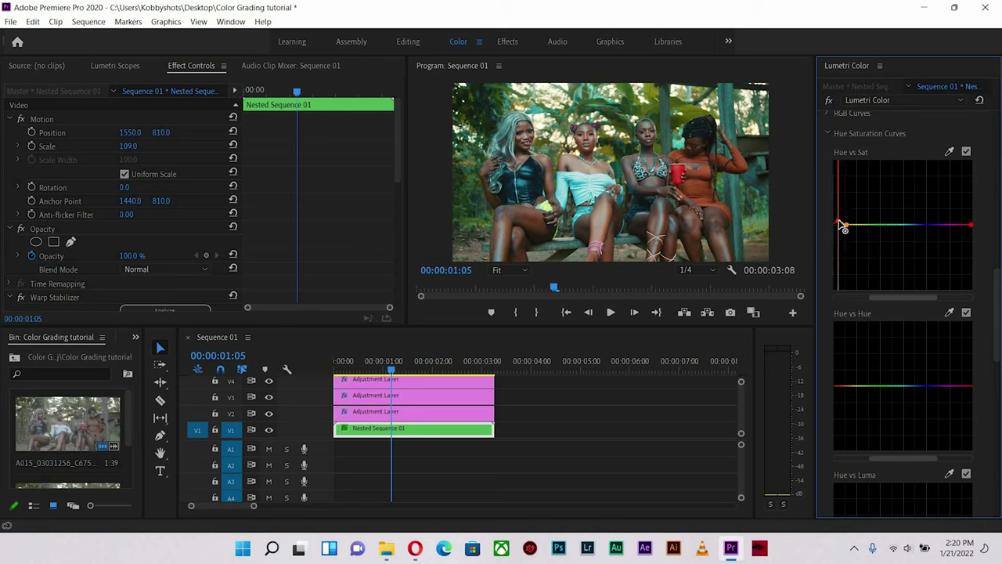
pyautogui.click(950, 312)
pyautogui.click(839, 386)
pyautogui.scroll(15, 999, 259)
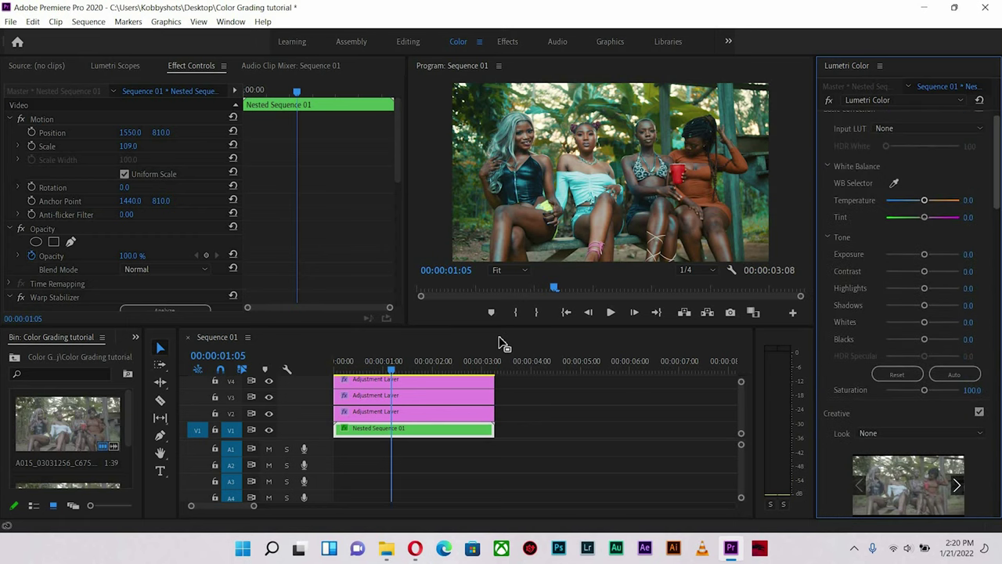
# Warm up the V4 adjustment layer by setting its Temperature to 29.2.
pyautogui.click(401, 383)
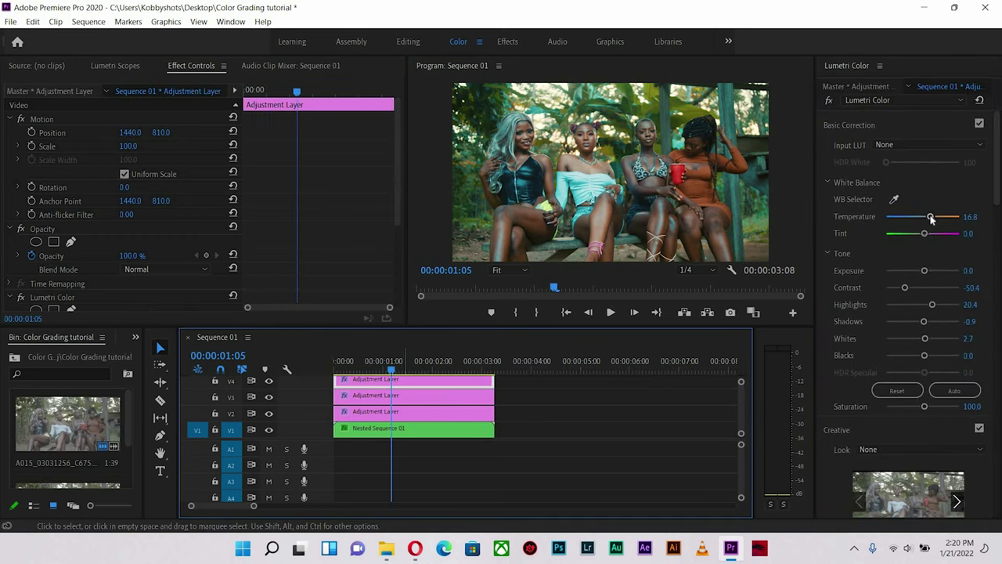
pyautogui.moveTo(931, 218); pyautogui.dragTo(932, 219)
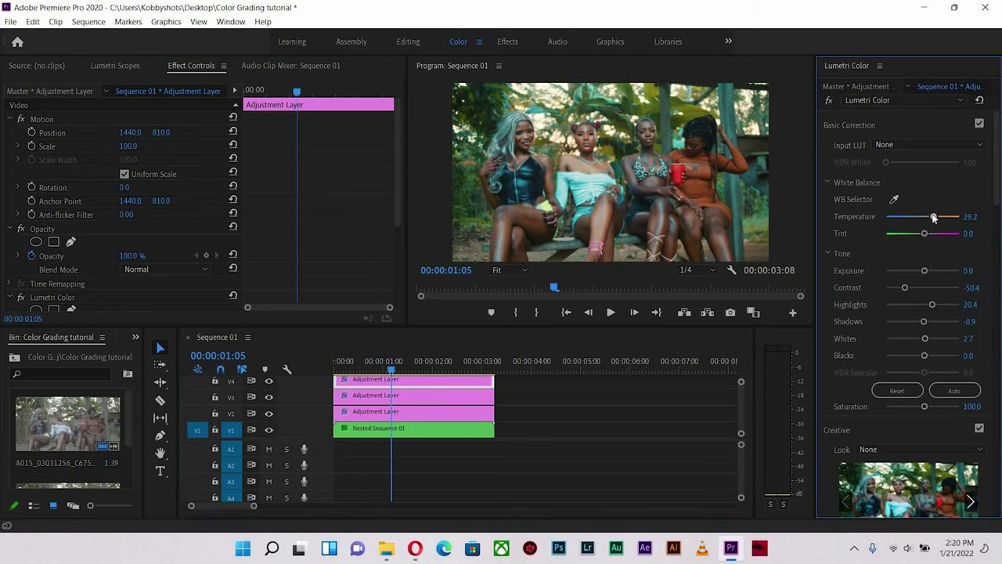
# Set Shadows to -2.7 and Contrast to 8.0 on Nested Sequence 01.
pyautogui.click(395, 431)
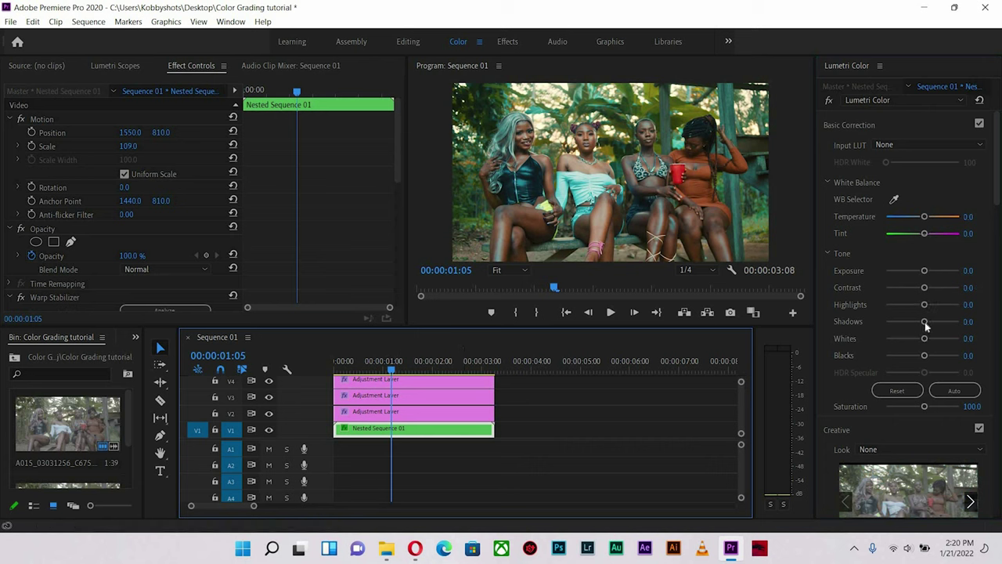
pyautogui.moveTo(924, 322); pyautogui.dragTo(922, 322)
pyautogui.moveTo(925, 287); pyautogui.dragTo(925, 288)
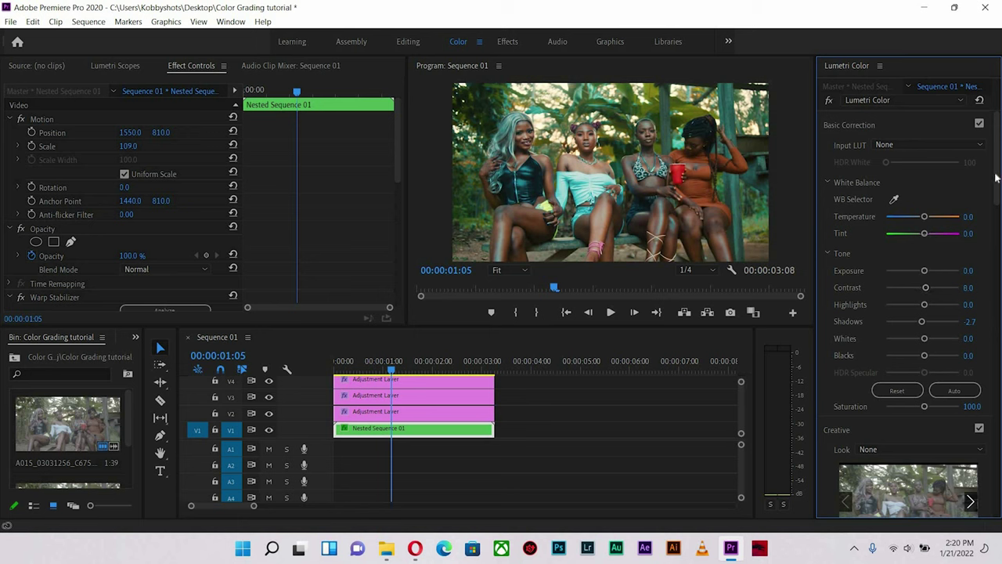
# Maximize the Program monitor to inspect the graded frame, and return to the normal workspace layout.
pyautogui.scroll(-1, 996, 178)
pyautogui.click(540, 141)
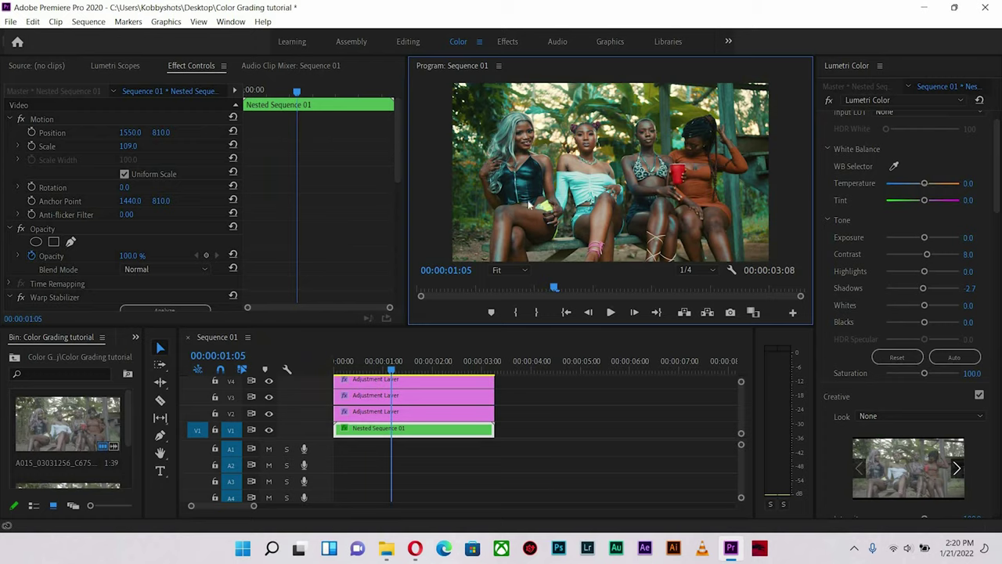
pyautogui.press('`')
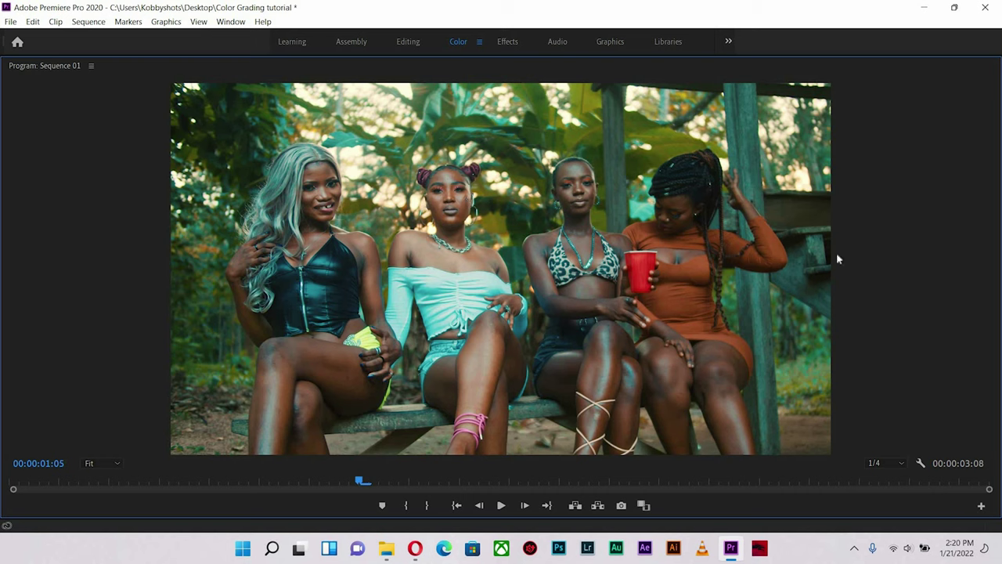
pyautogui.press('`')
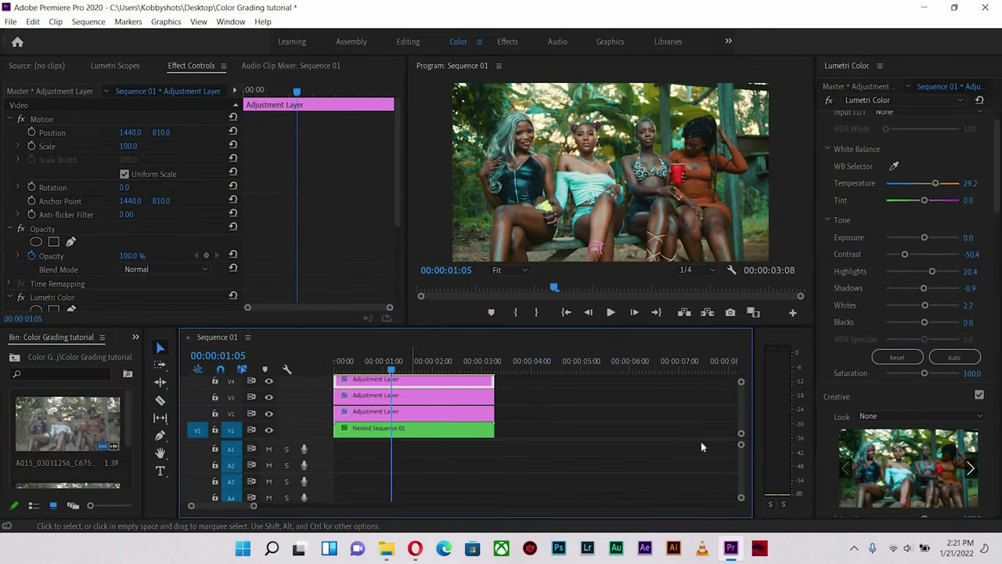
# Reduce the Intensity of the Orange and Teal Lowlight look on the V2 adjustment layer to 72.6.
pyautogui.click(415, 412)
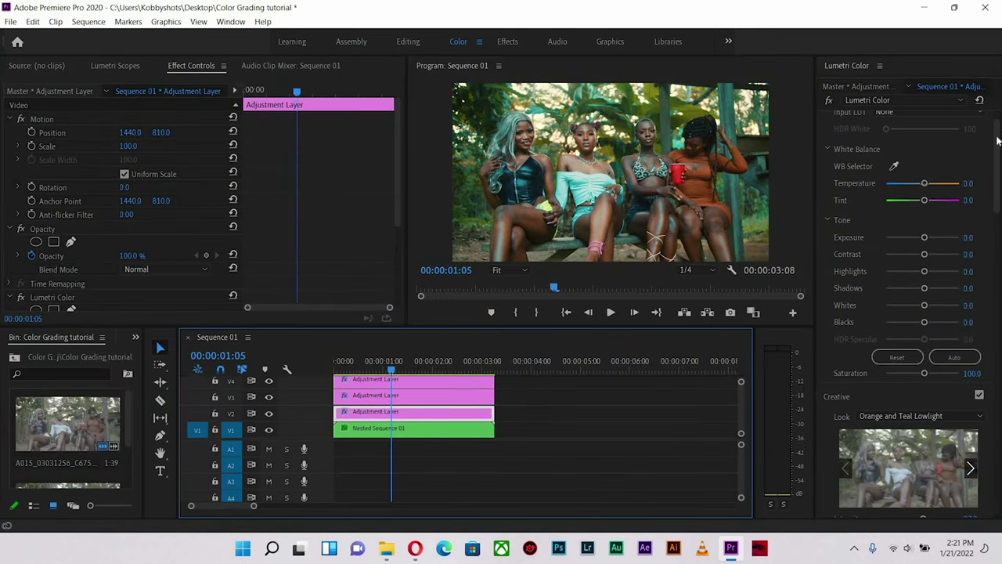
pyautogui.scroll(-5, 916, 270)
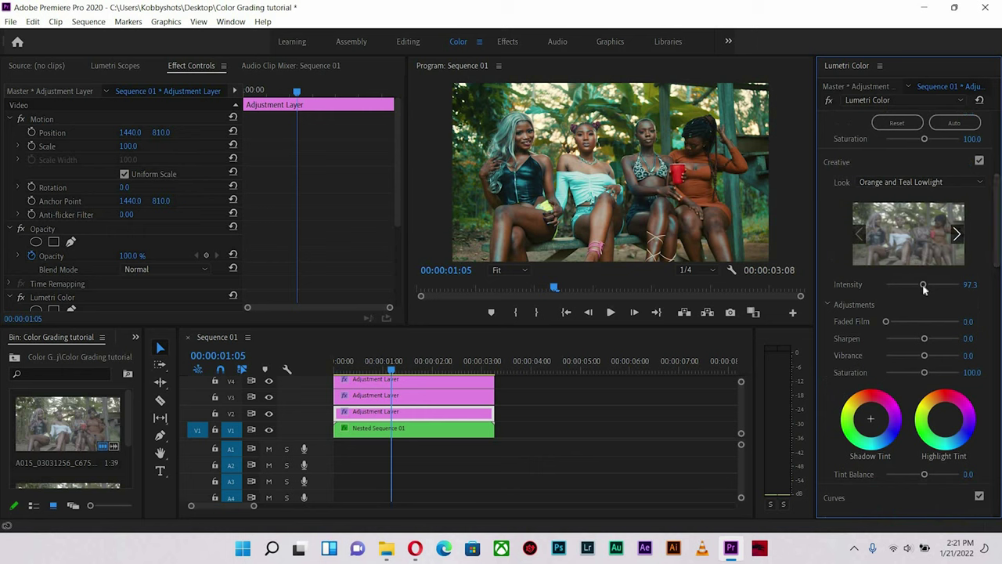
pyautogui.moveTo(923, 286); pyautogui.dragTo(912, 289)
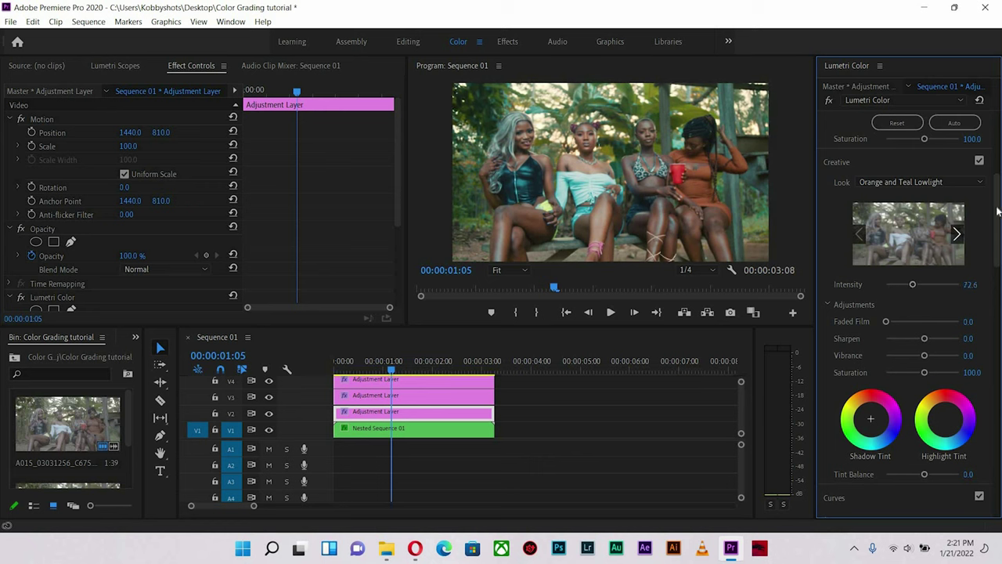
pyautogui.scroll(5, 997, 140)
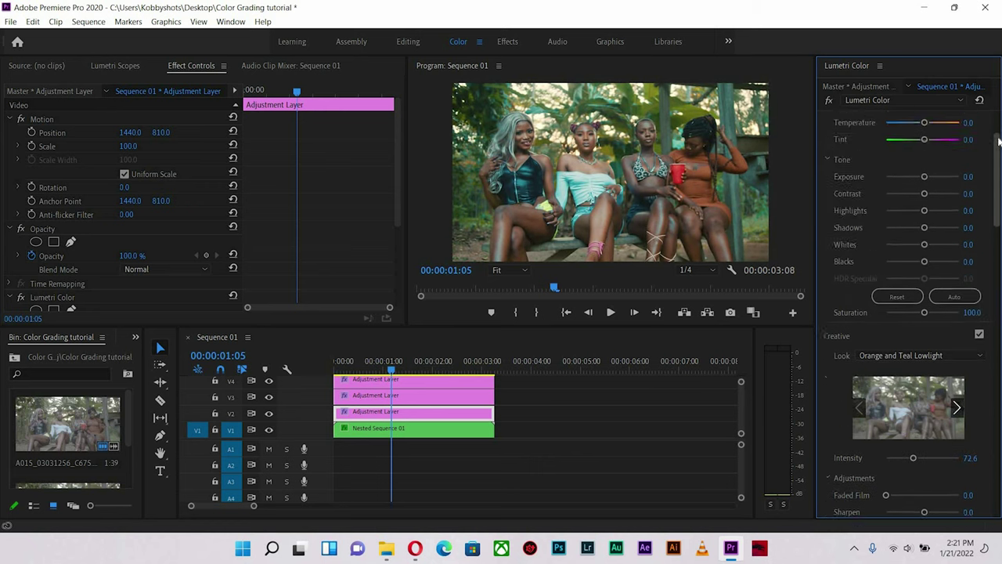
# Set Saturation to 123.9 and Shadows to -13.3 in the Basic Correction of Nested Sequence 01.
pyautogui.click(401, 430)
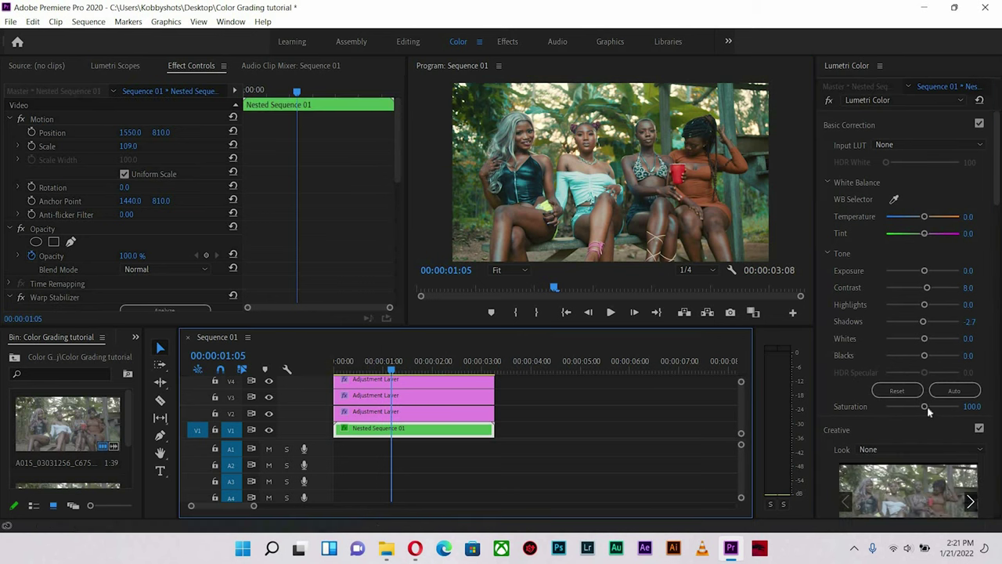
pyautogui.moveTo(926, 411); pyautogui.dragTo(931, 412)
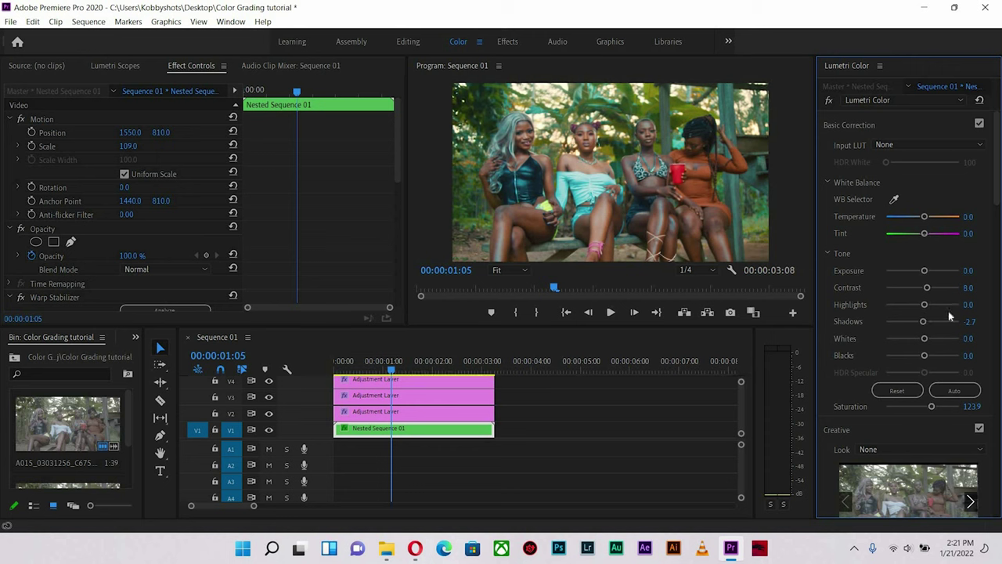
pyautogui.moveTo(927, 321); pyautogui.dragTo(916, 324)
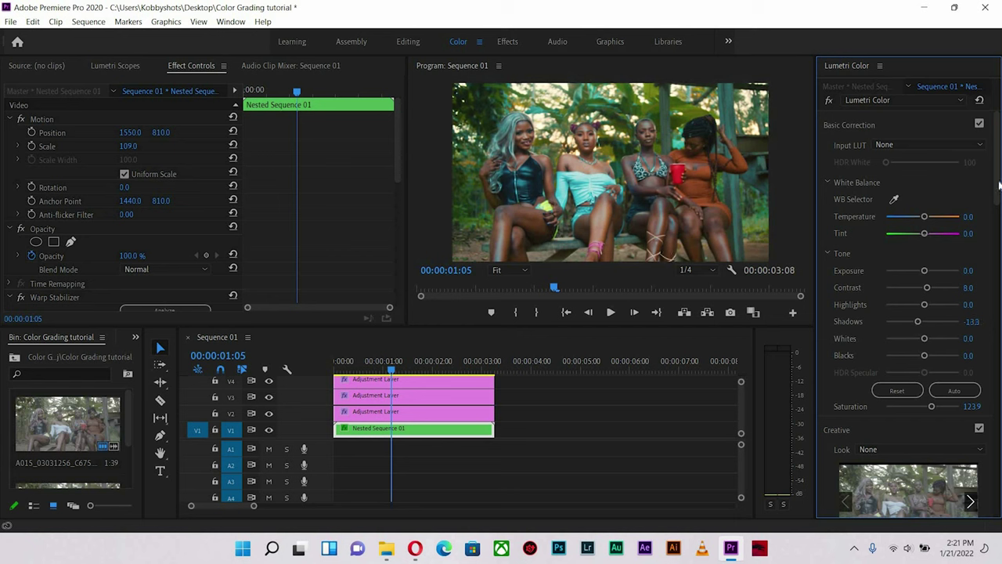
pyautogui.scroll(-2, 999, 194)
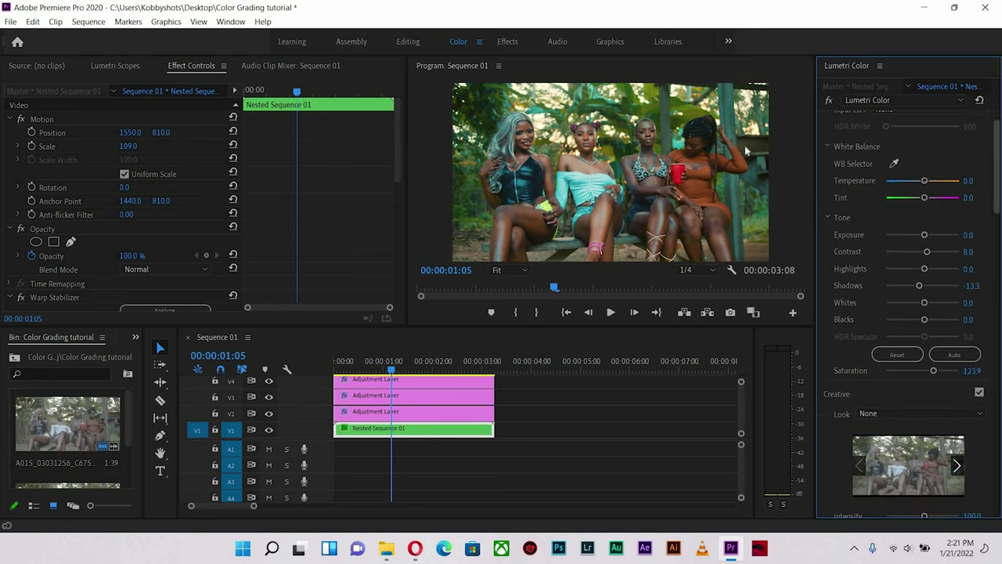
# Enlarge the Program monitor to examine the refined grade on the current frame.
pyautogui.click(655, 195)
pyautogui.press('`')
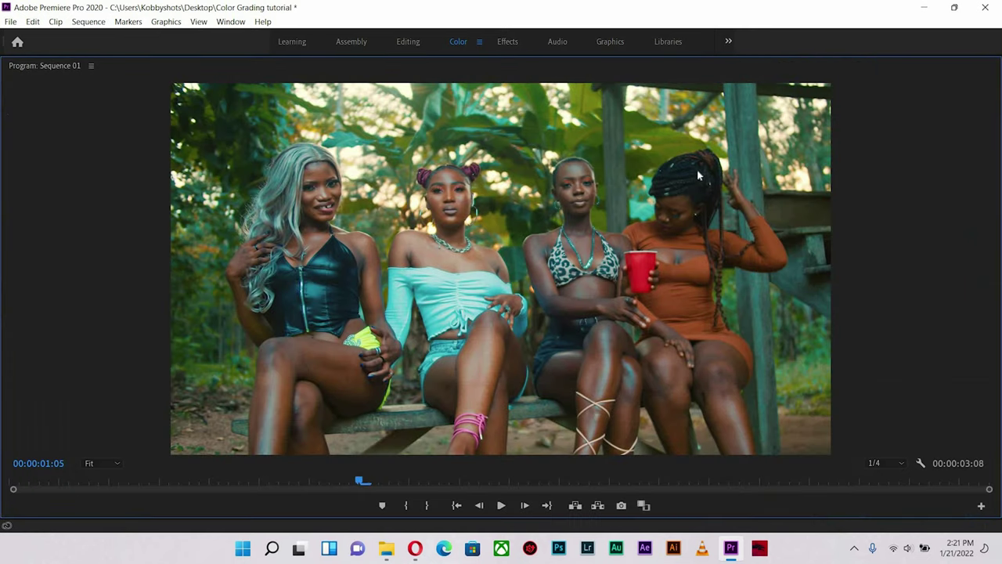
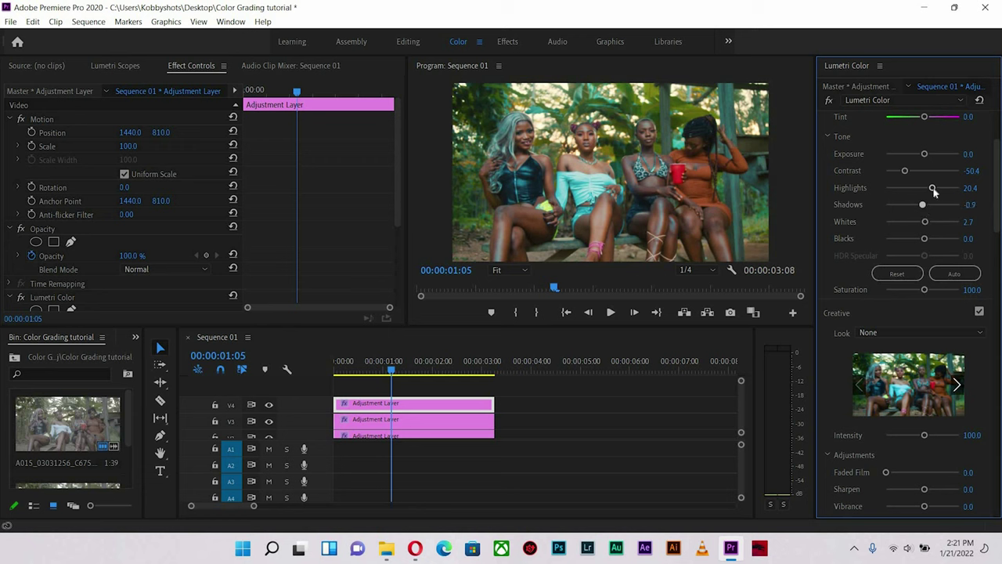
# Set Highlights to 18.6 in the Basic Correction of the V4 adjustment layer.
pyautogui.moveTo(933, 191)
pyautogui.mouseDown()
pyautogui.moveTo(922, 190)
pyautogui.moveTo(931, 188)
pyautogui.mouseUp()
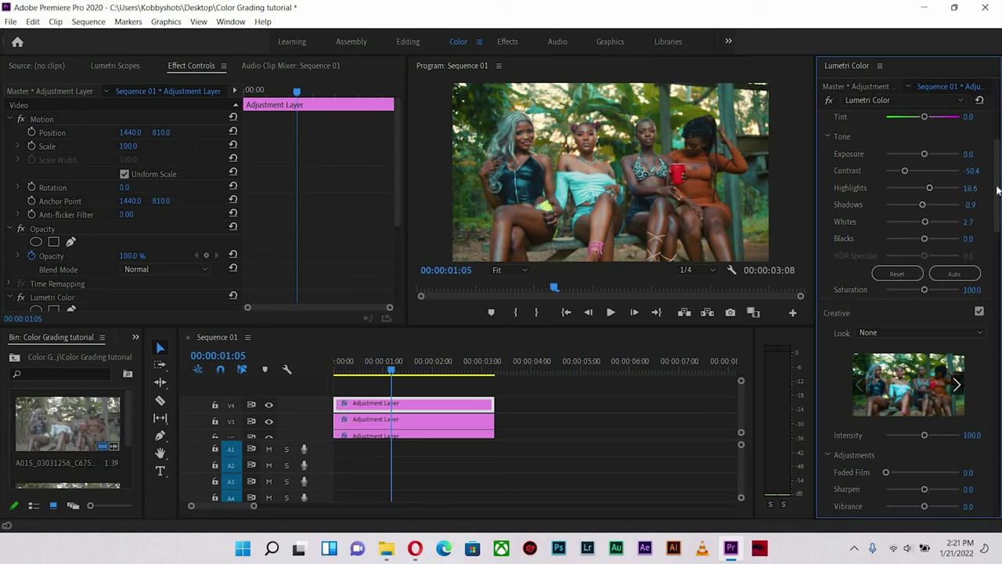
pyautogui.scroll(-3, 997, 190)
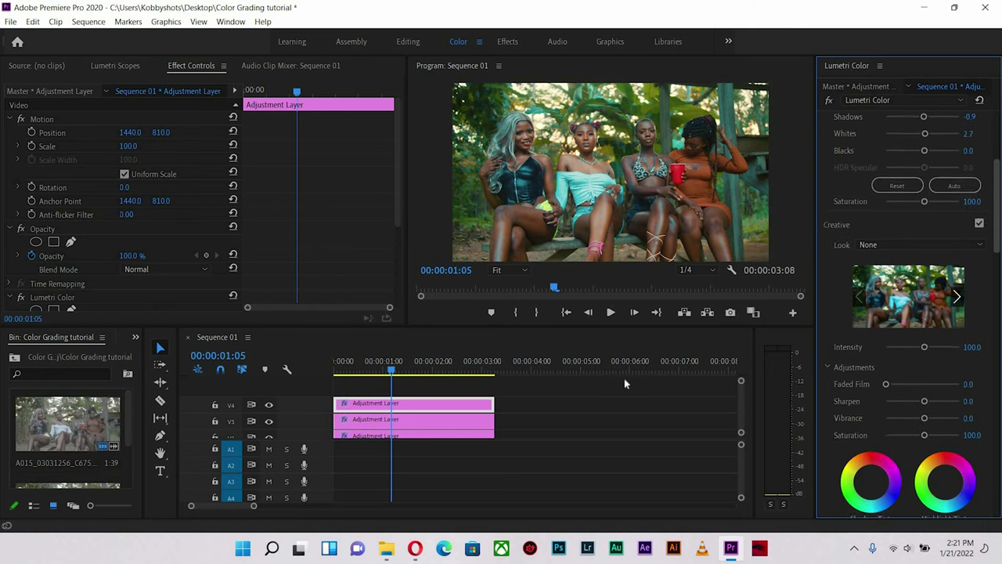
# Sample the background foliage for the Hue vs Hue curve of Nested Sequence 01 and nudge its yellow-green point slightly above the baseline.
pyautogui.scroll(-2, 700, 412)
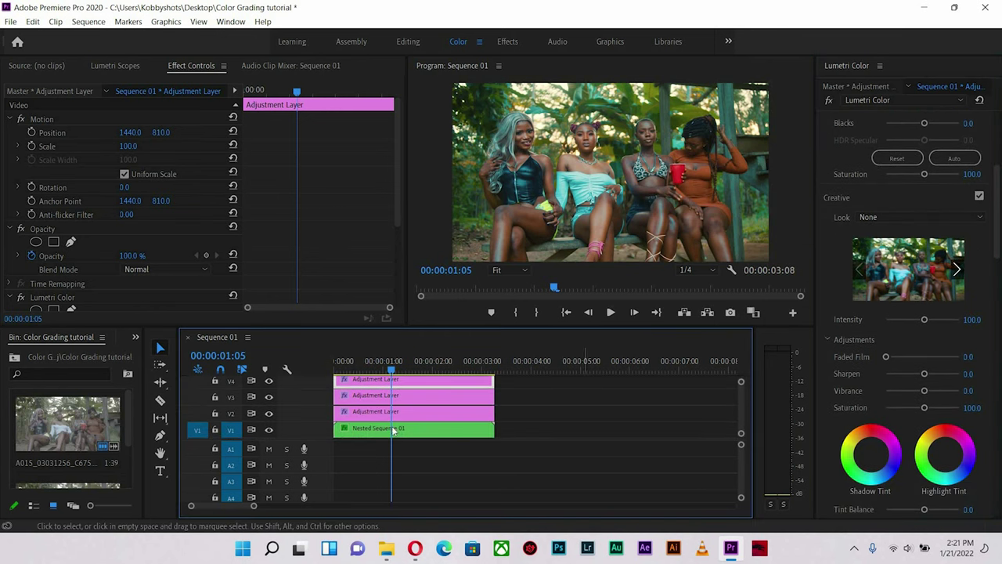
pyautogui.click(420, 436)
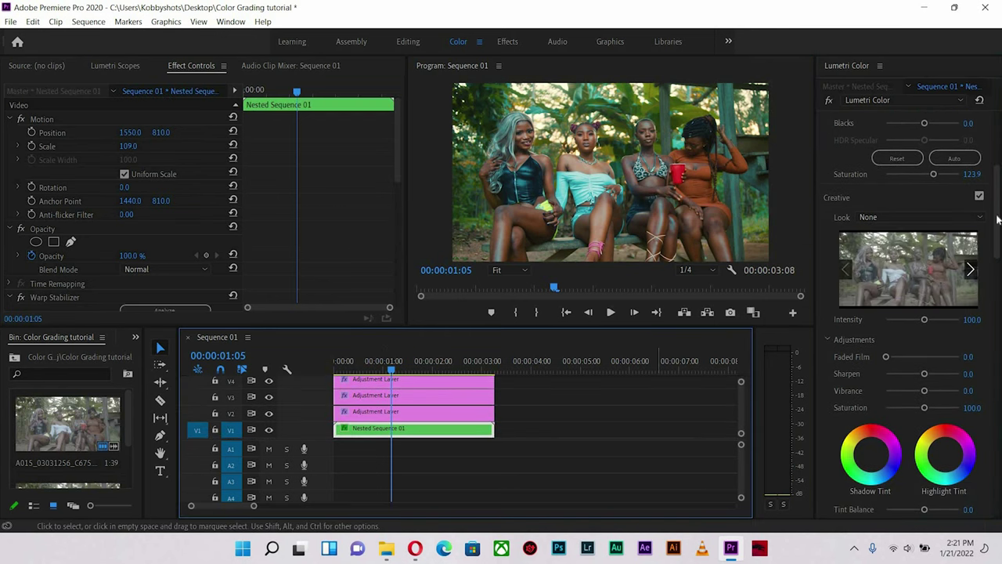
pyautogui.scroll(-15, 971, 298)
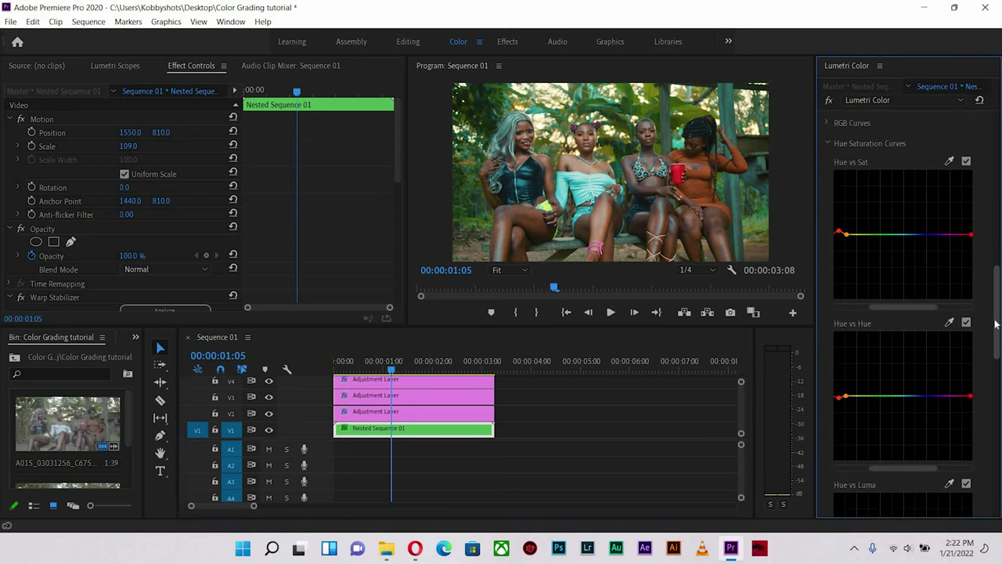
pyautogui.scroll(1, 948, 314)
pyautogui.click(949, 306)
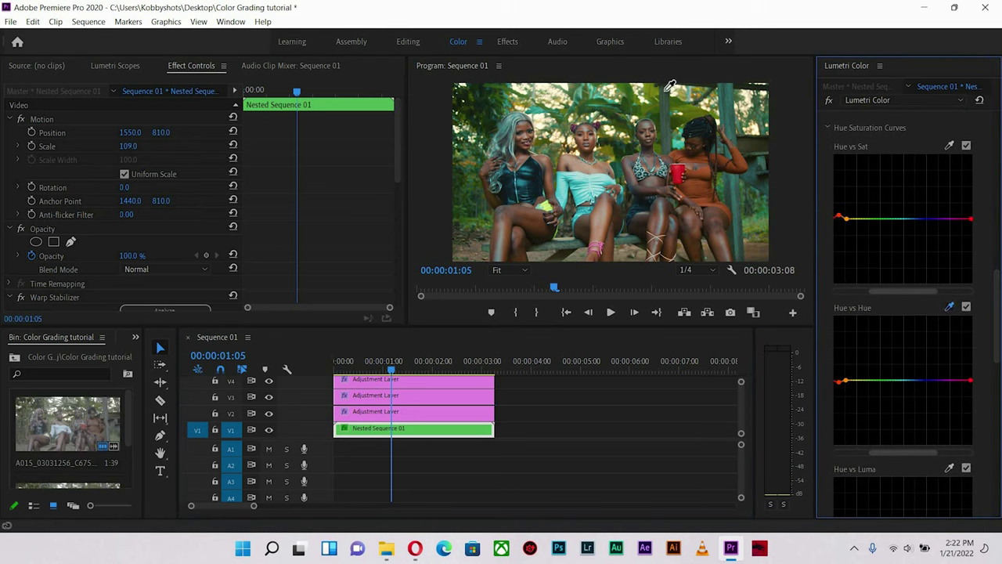
pyautogui.click(690, 110)
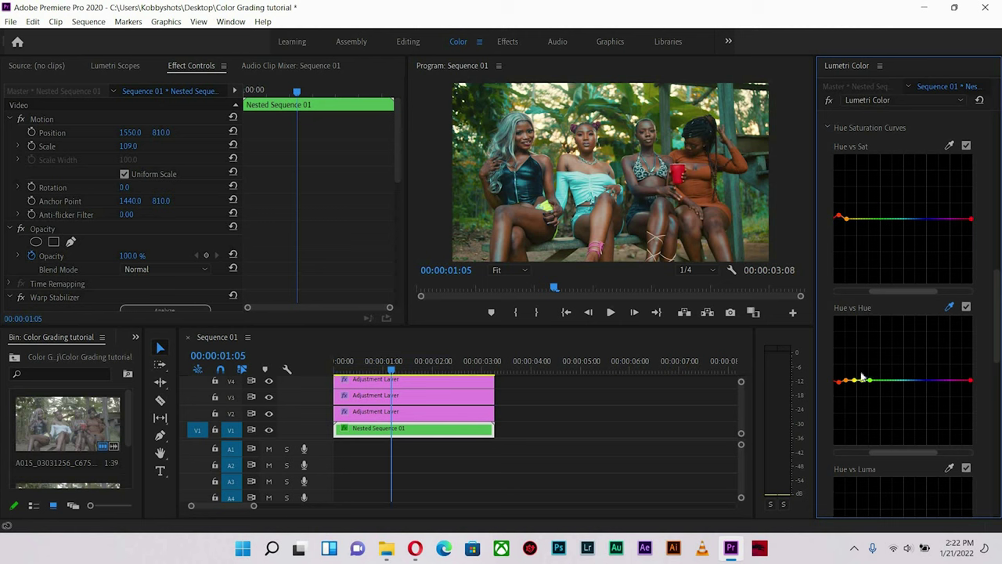
pyautogui.moveTo(861, 382); pyautogui.dragTo(863, 397)
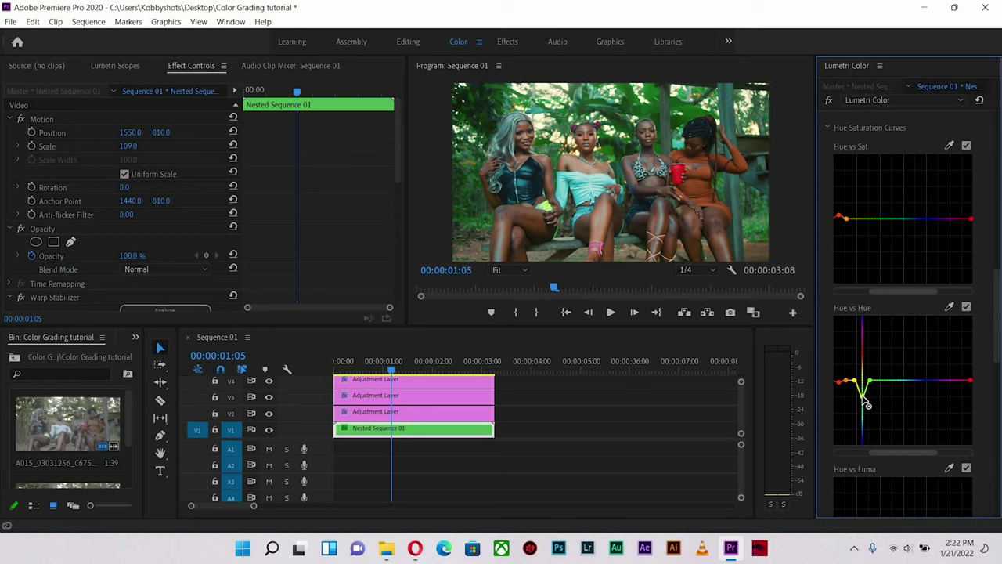
pyautogui.moveTo(867, 405); pyautogui.dragTo(867, 392)
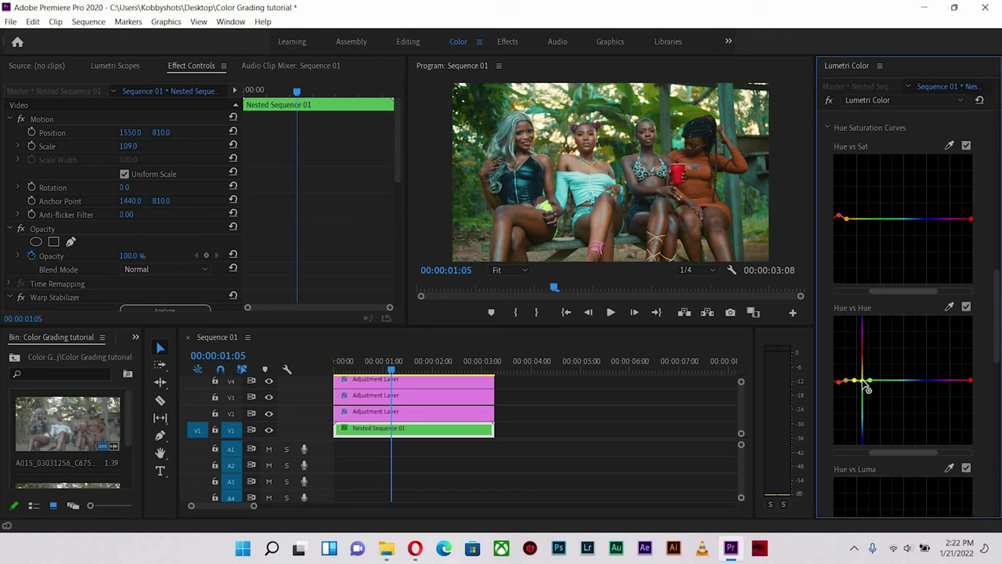
pyautogui.moveTo(867, 388); pyautogui.dragTo(867, 387)
# Maximize the Program monitor to check the foliage hue, and restore the workspace layout.
pyautogui.click(721, 146)
pyautogui.press('`')
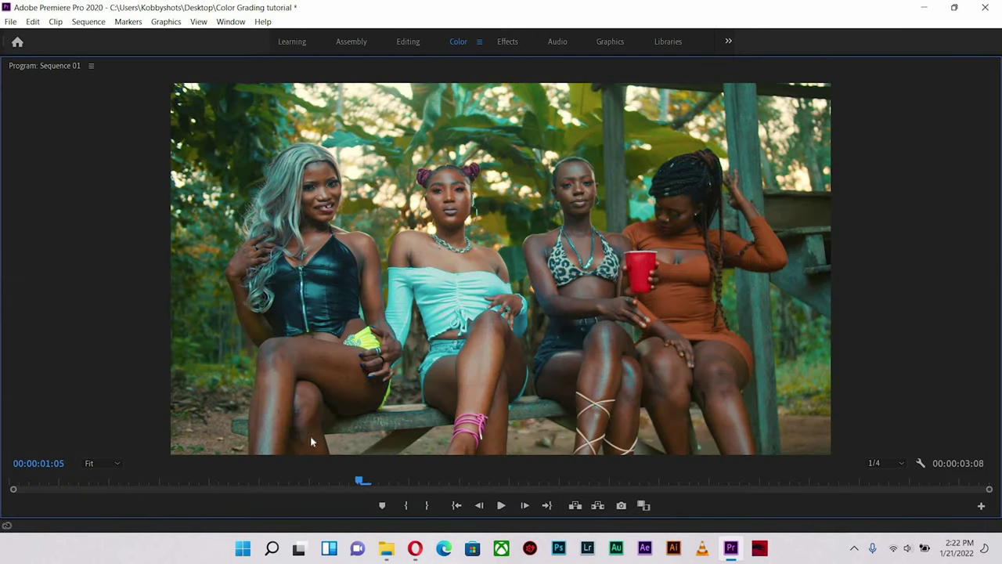
pyautogui.press('`')
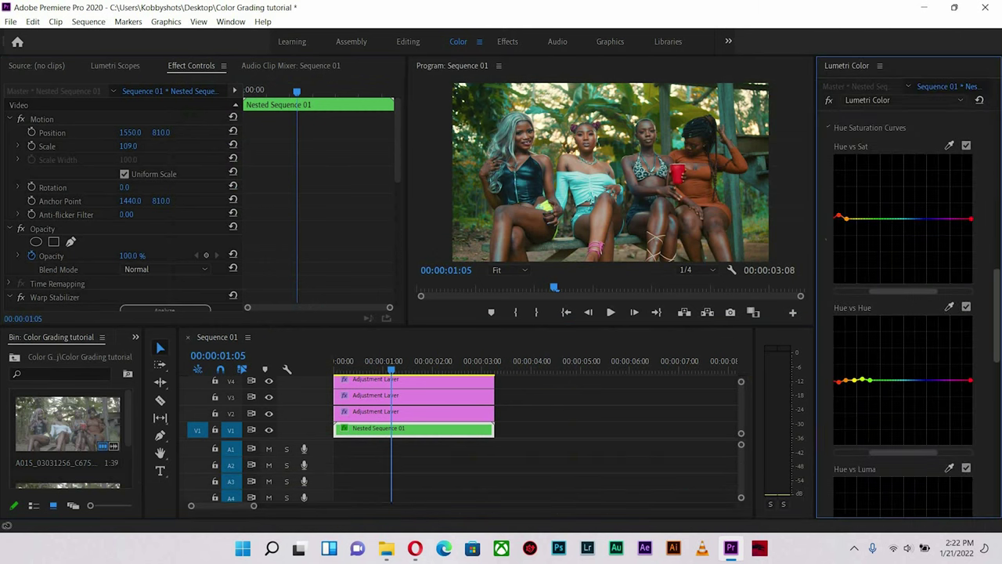
# Set Temperature to 4.4 on Nested Sequence 01 and to 16.8 on the V4 adjustment layer.
pyautogui.scroll(15, 926, 221)
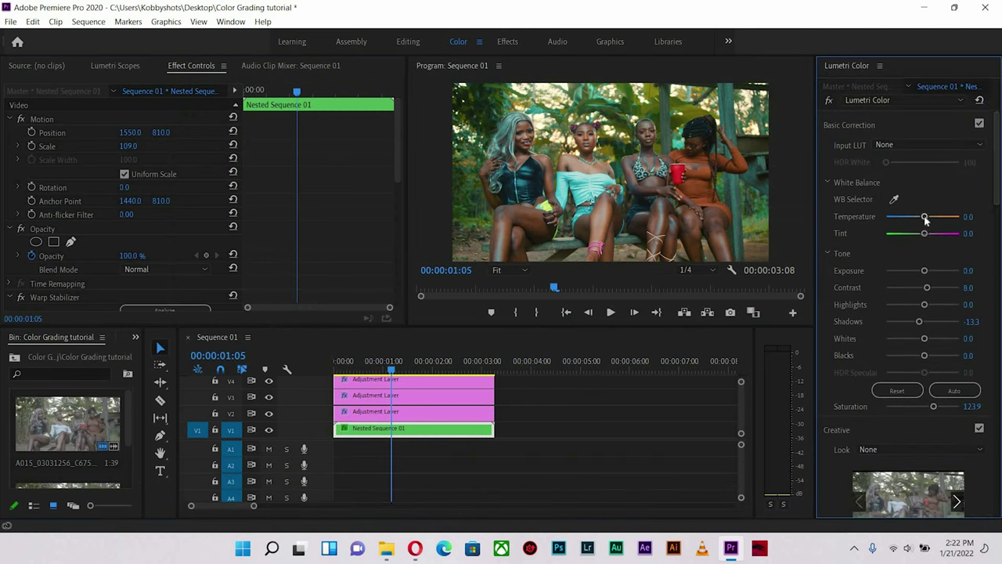
pyautogui.moveTo(925, 220); pyautogui.dragTo(926, 220)
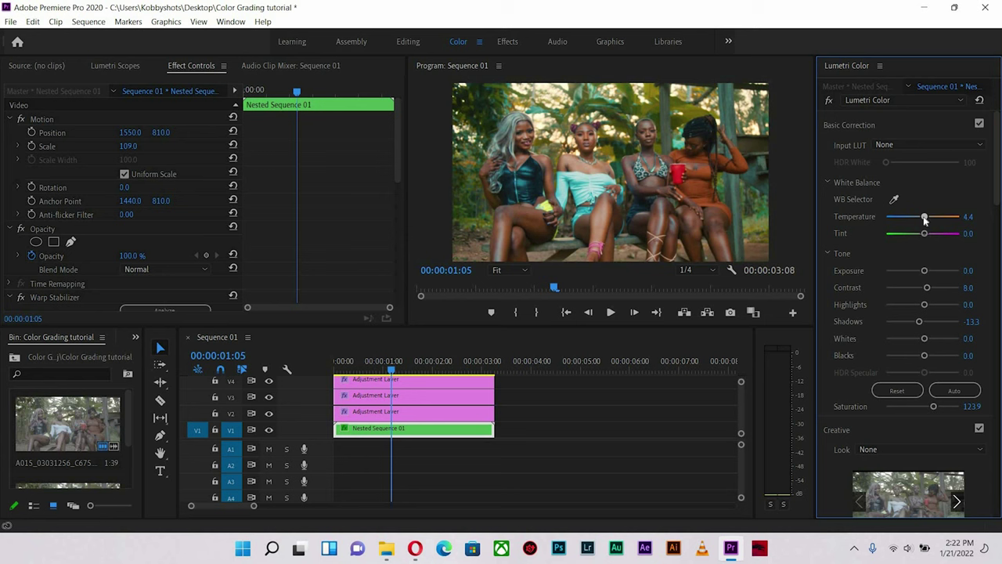
pyautogui.click(407, 380)
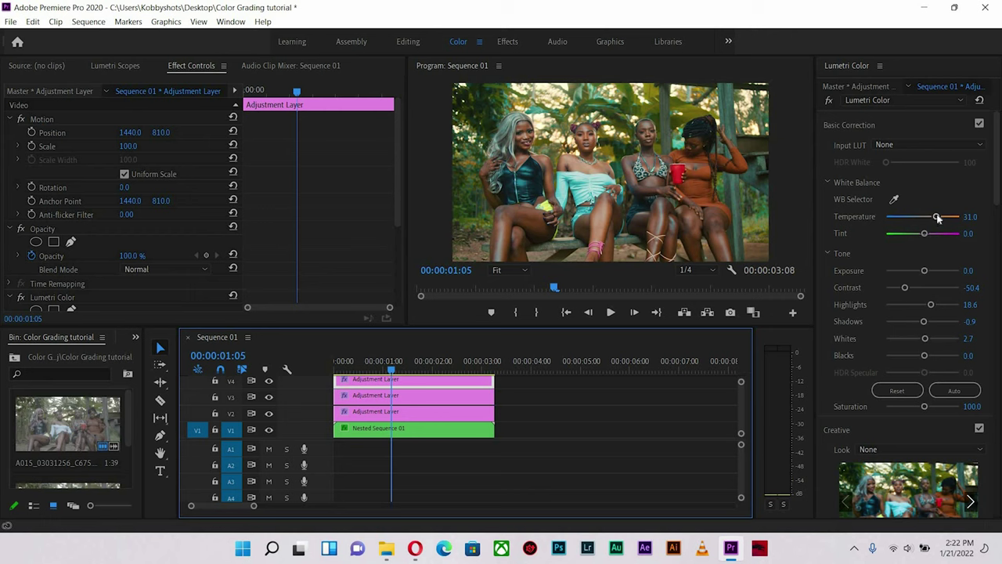
pyautogui.moveTo(932, 219); pyautogui.dragTo(930, 221)
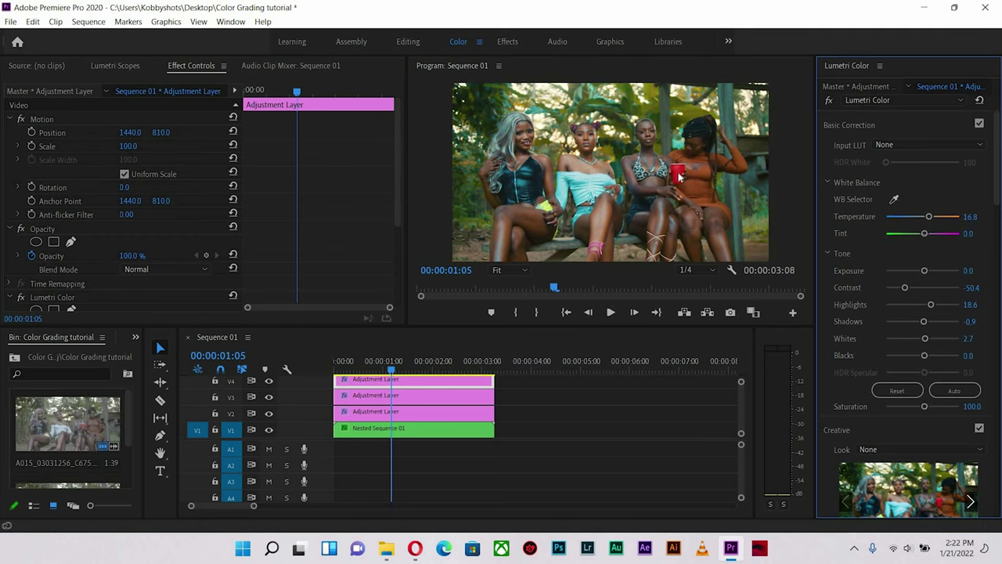
# Maximize the Program monitor to examine the temperature change, and restore the workspace layout.
pyautogui.click(594, 210)
pyautogui.press('`')
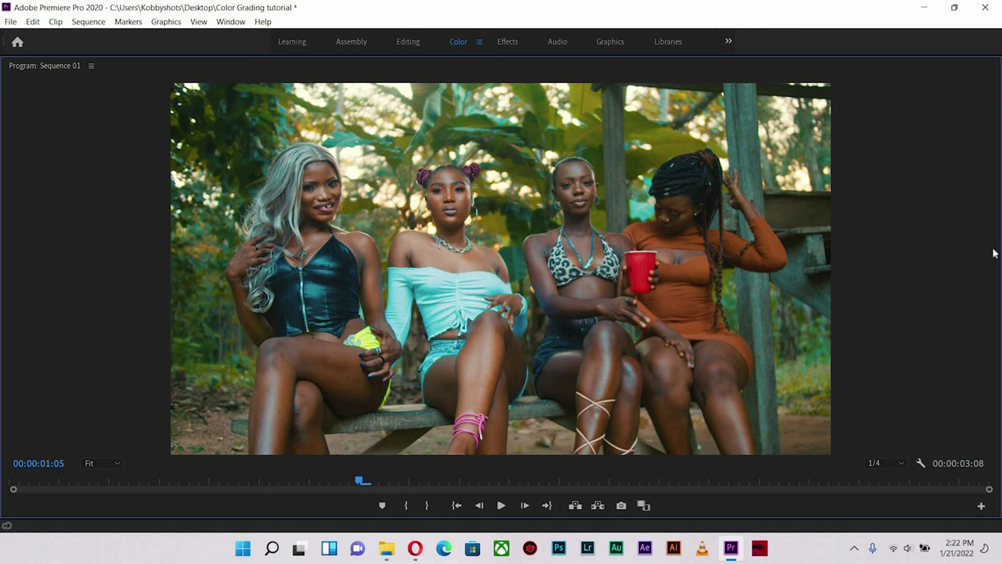
pyautogui.press('`')
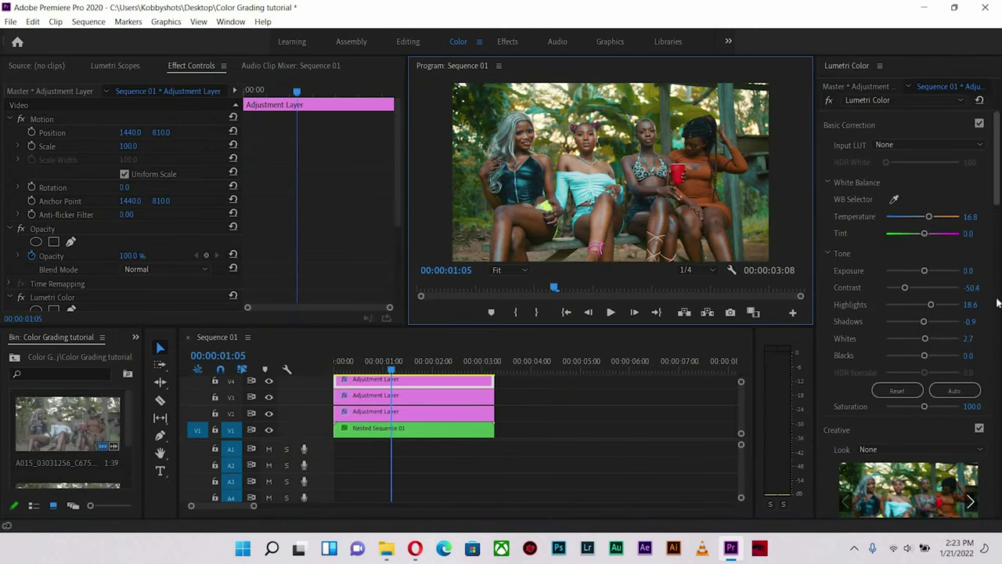
# Fine-tune the red-orange skin hue on the Hue vs Hue curve of Nested Sequence 01.
pyautogui.scroll(-8, 994, 303)
pyautogui.click(385, 360)
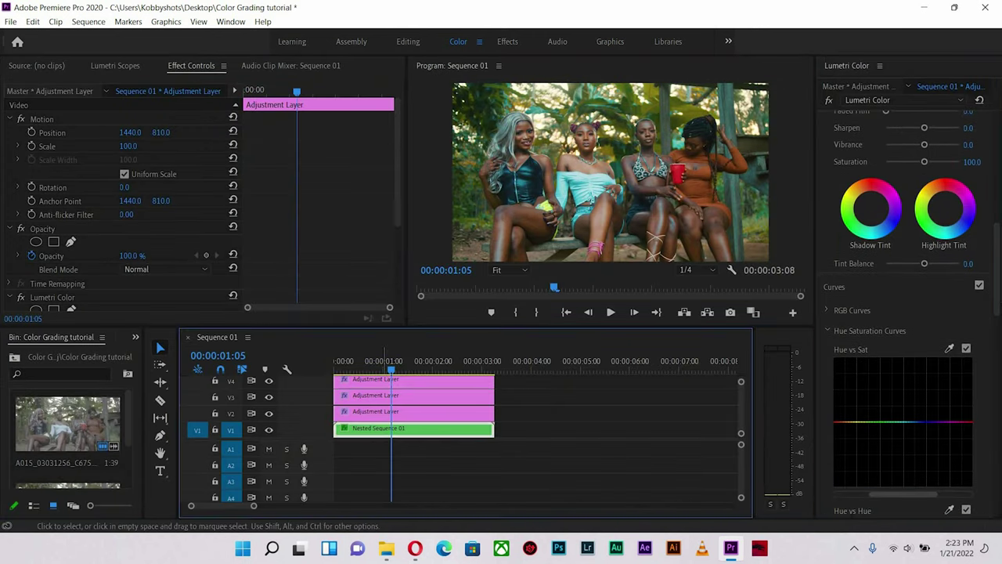
pyautogui.scroll(5, 1001, 307)
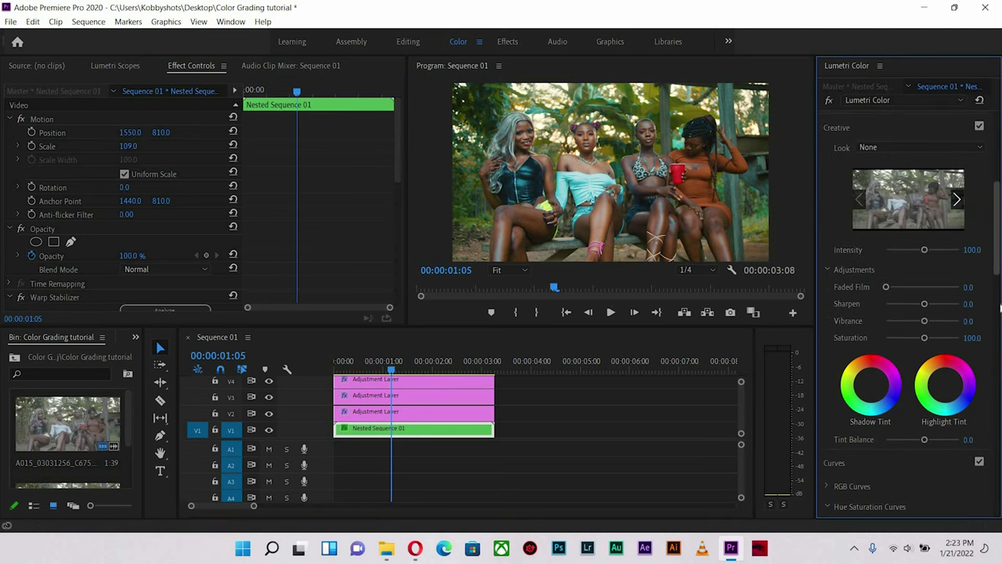
pyautogui.scroll(-5, 1000, 307)
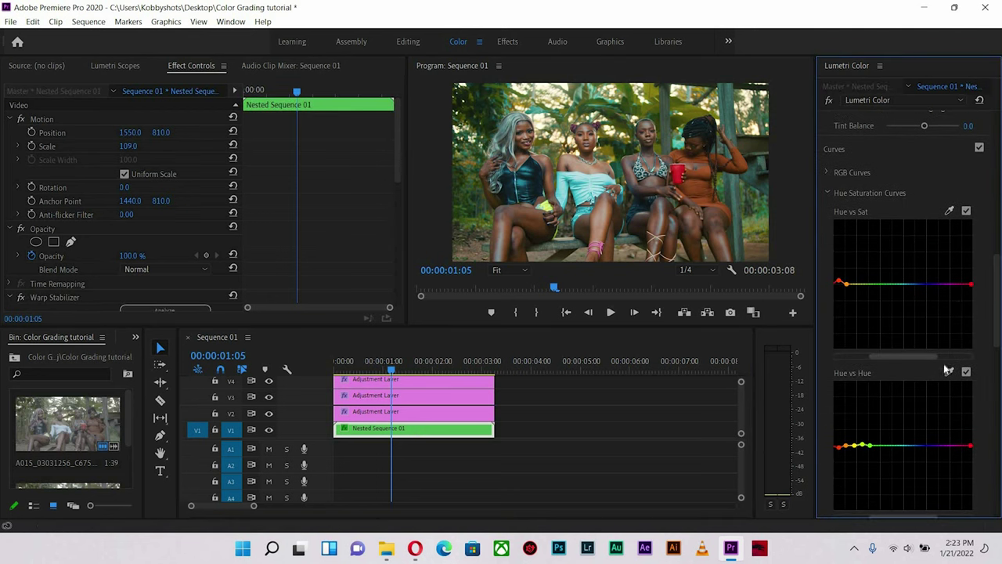
pyautogui.click(950, 375)
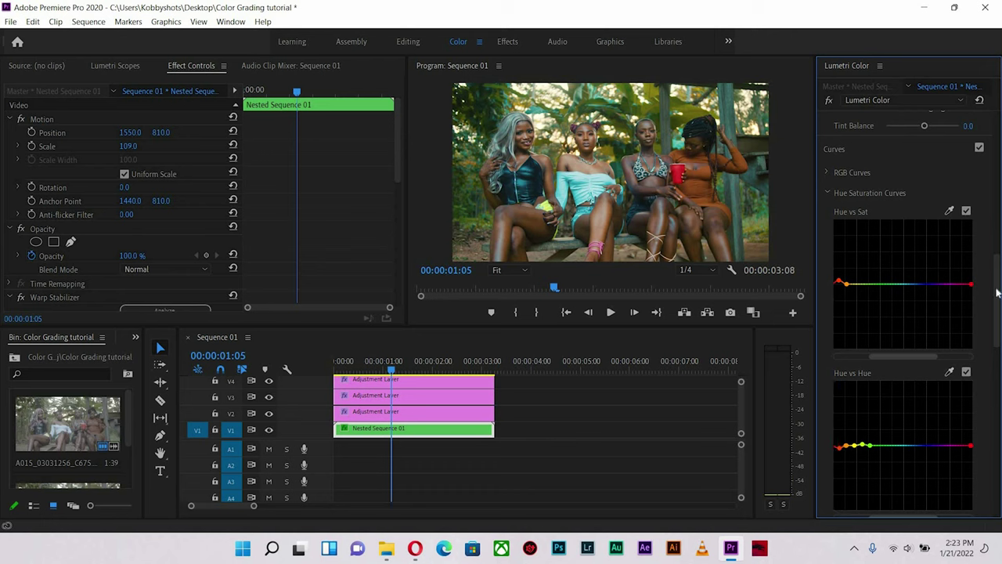
# Sample the skin tone for the Hue vs Luma curve of Nested Sequence 01 and raise its red-orange point slightly.
pyautogui.scroll(2, 927, 245)
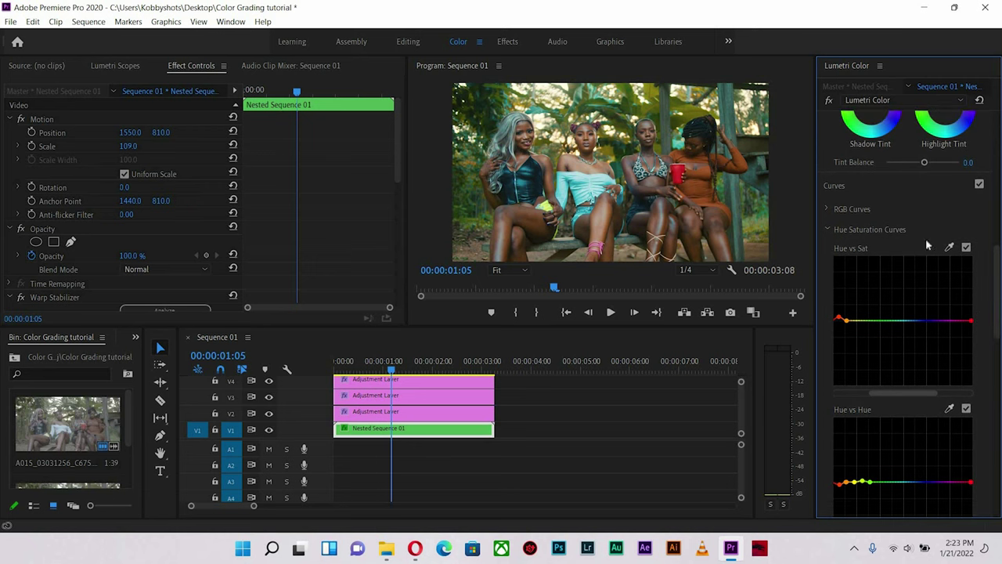
pyautogui.click(844, 320)
pyautogui.scroll(-5, 901, 313)
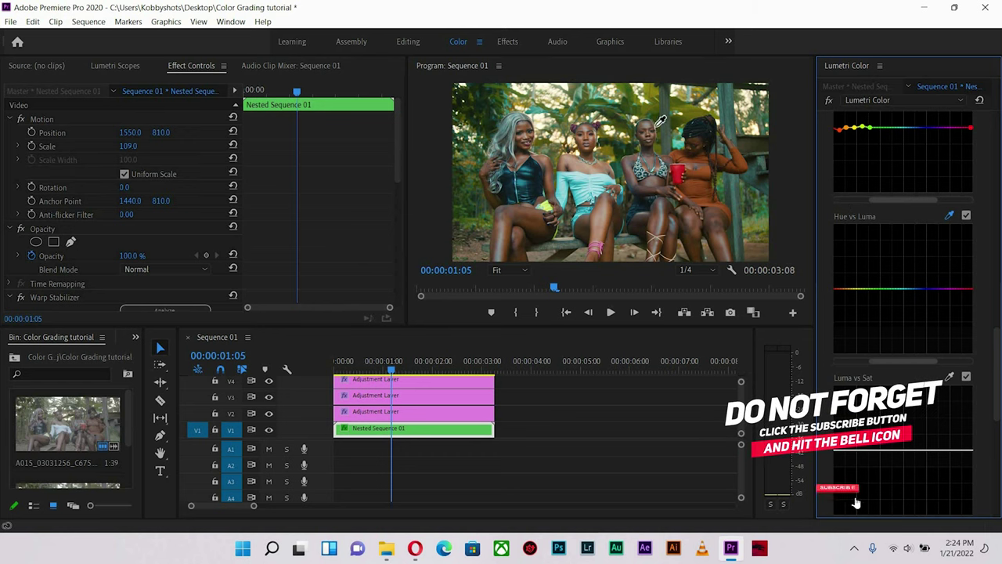
pyautogui.click(844, 289)
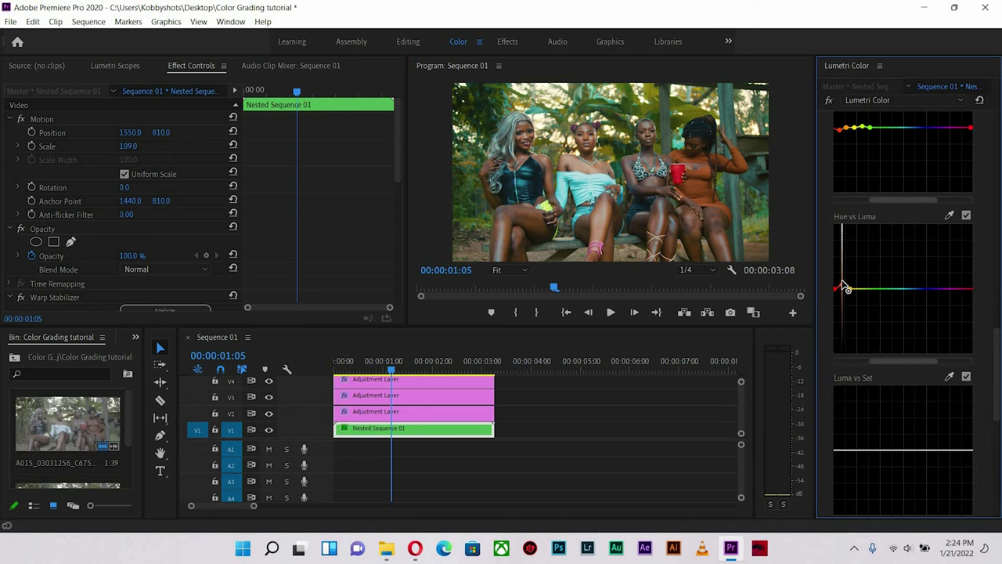
# Maximize the Program monitor to inspect the skin brightness, and restore the workspace layout.
pyautogui.click(708, 166)
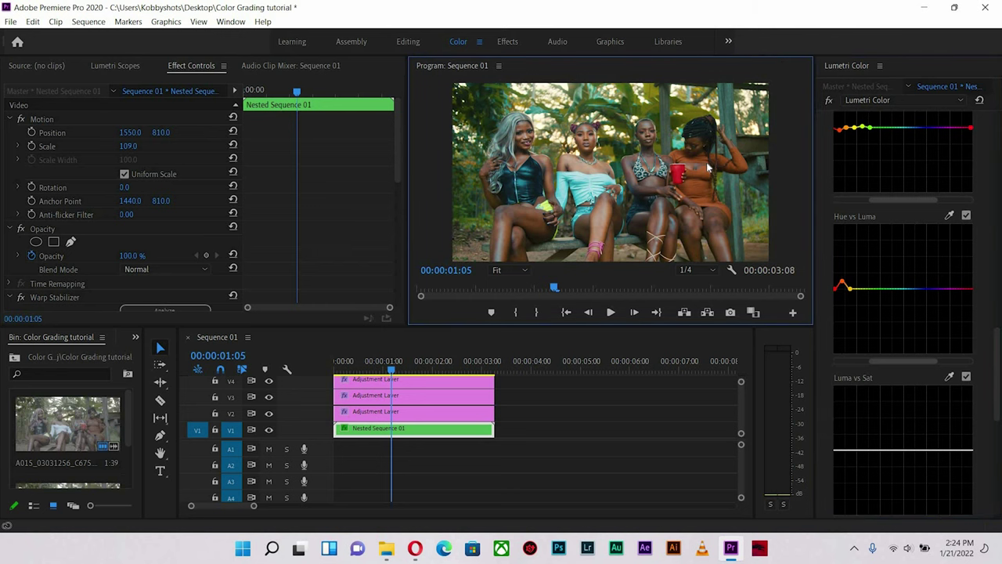
pyautogui.press('`')
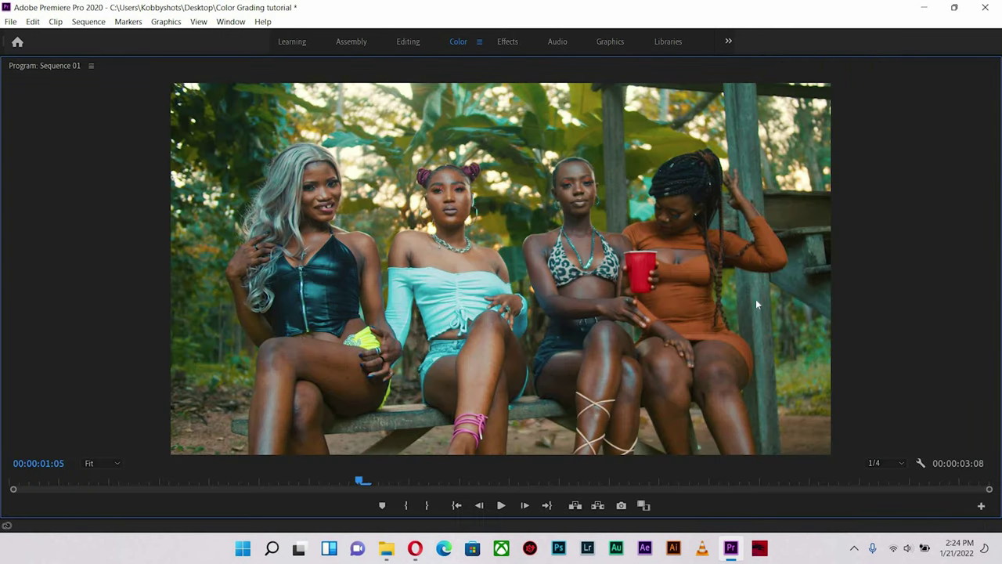
pyautogui.press('`')
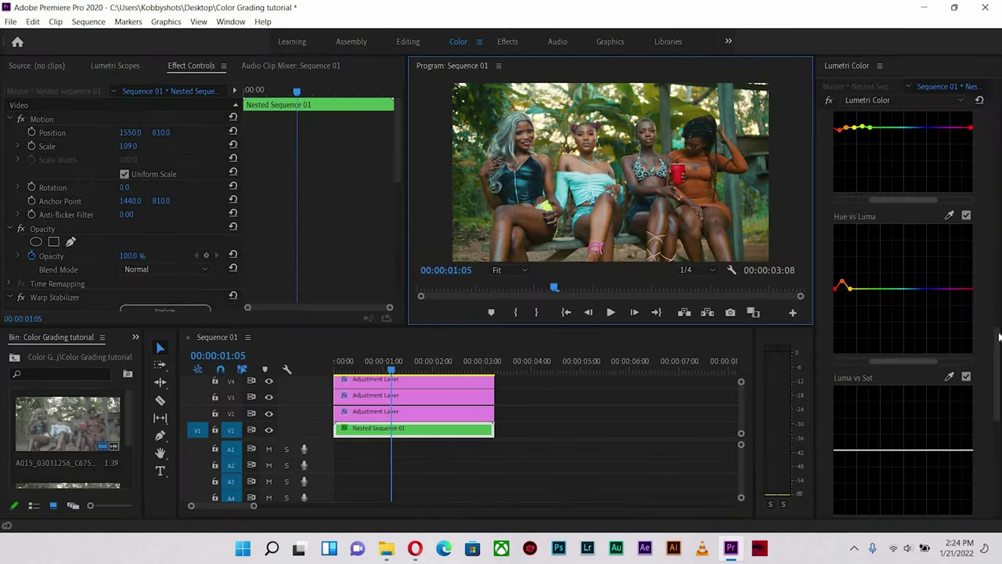
# Set Shadows to -16.8 and Contrast to -6.2 in the Basic Correction of Nested Sequence 01.
pyautogui.moveTo(998, 298); pyautogui.dragTo(1001, 191)
pyautogui.scroll(10, 1001, 191)
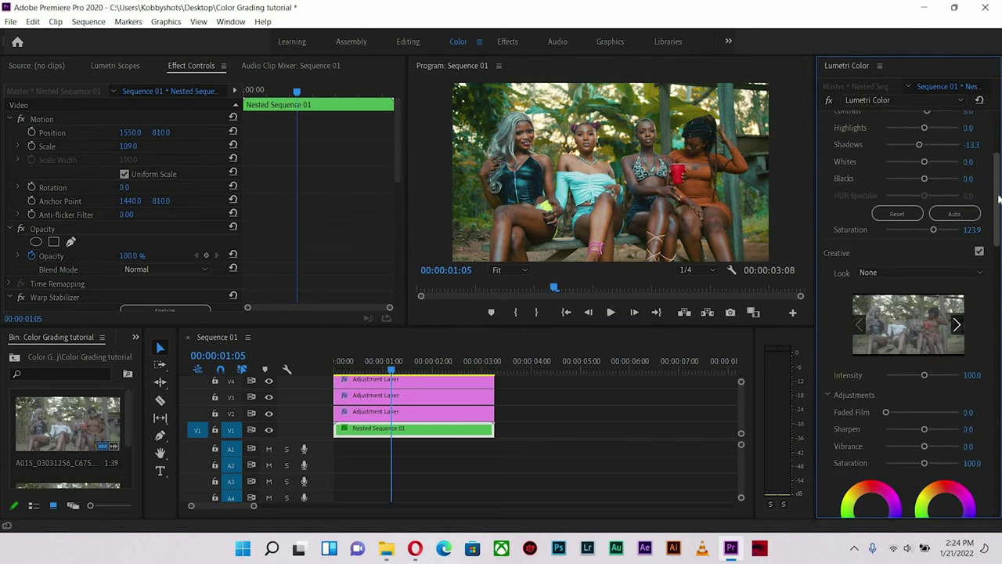
pyautogui.scroll(3, 1000, 186)
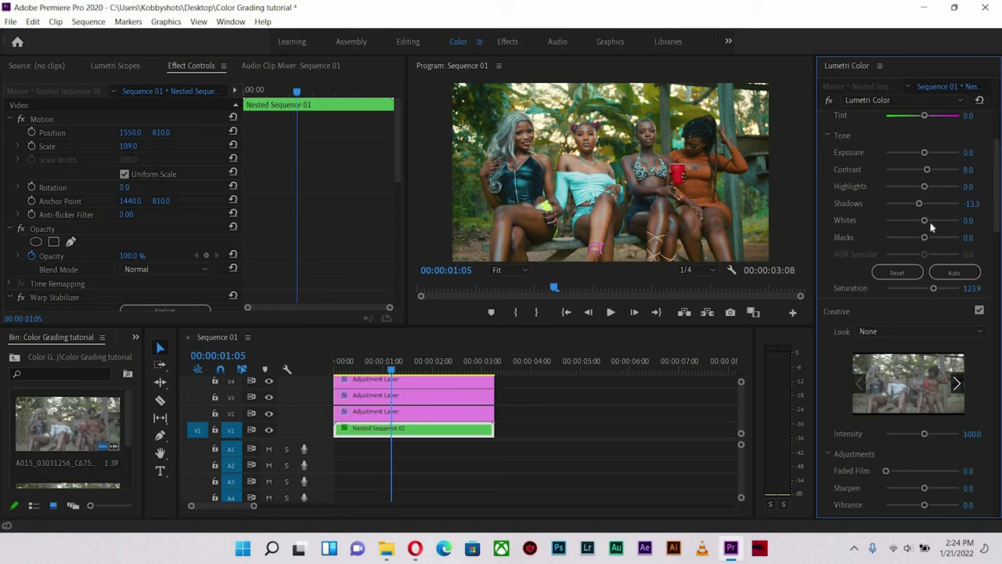
pyautogui.moveTo(920, 208); pyautogui.dragTo(921, 169)
pyautogui.click(929, 168)
# Maximize the Program monitor to review the contrast and shadow changes, and restore the workspace layout.
pyautogui.click(551, 202)
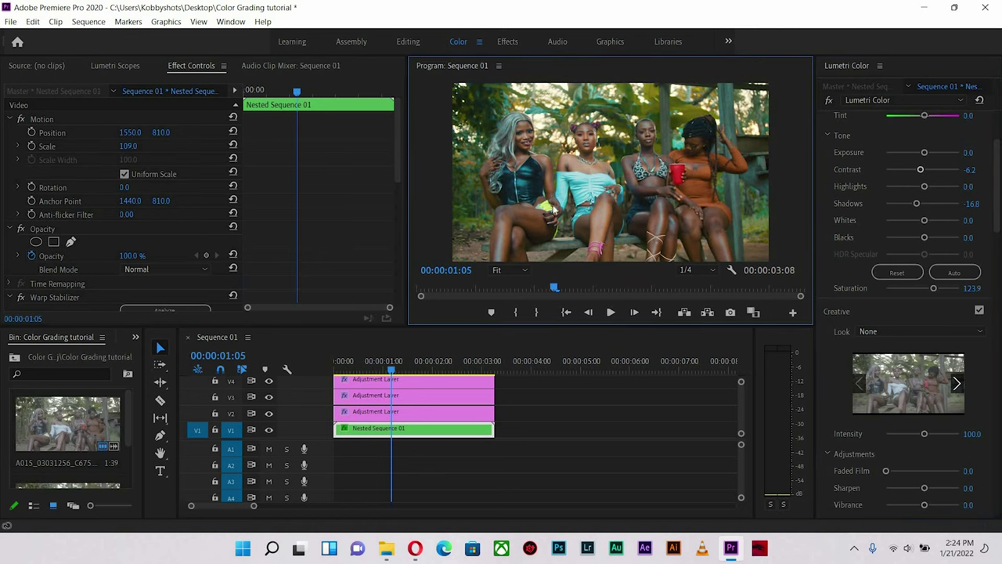
pyautogui.press('`')
pyautogui.press('`')
# Set Tint to 2.7 on Nested Sequence 01 and check the frame in the enlarged Program monitor.
pyautogui.scroll(3, 879, 204)
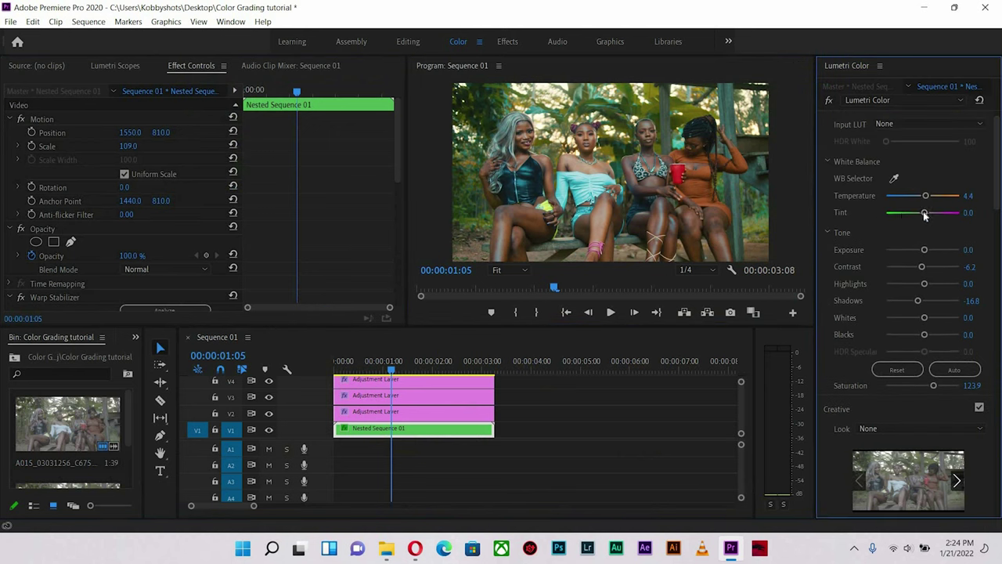
pyautogui.moveTo(924, 212); pyautogui.dragTo(924, 213)
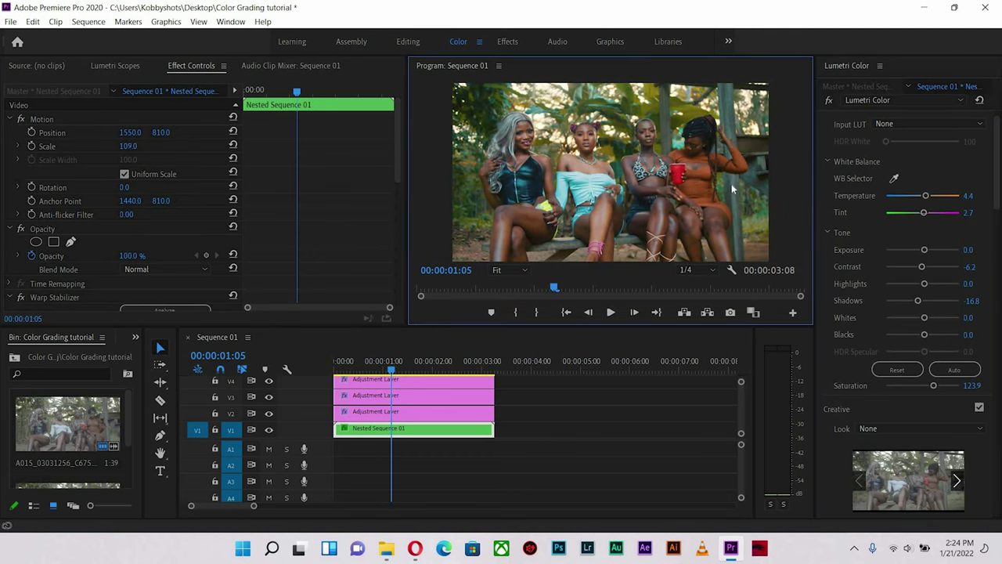
pyautogui.press('`')
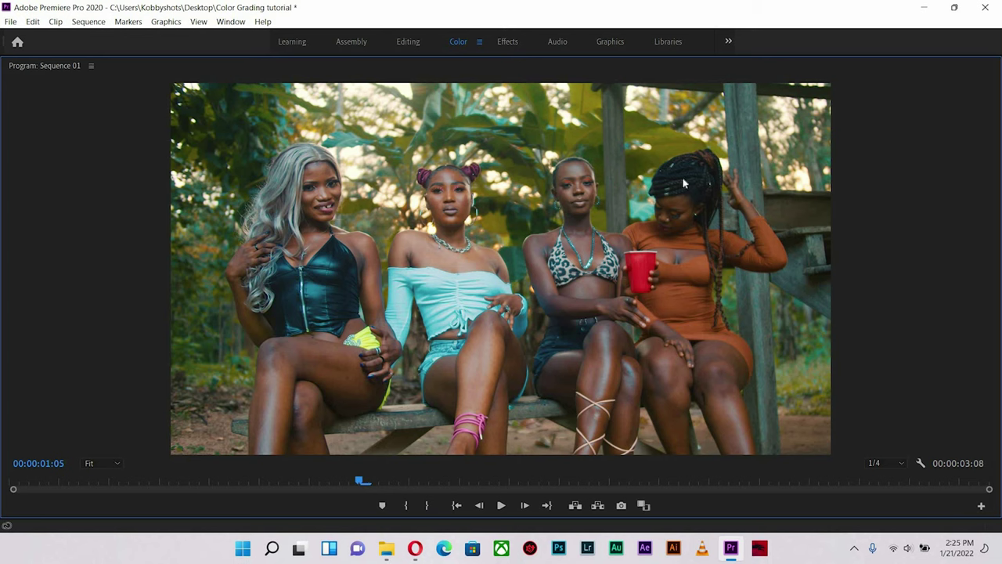
pyautogui.press('`')
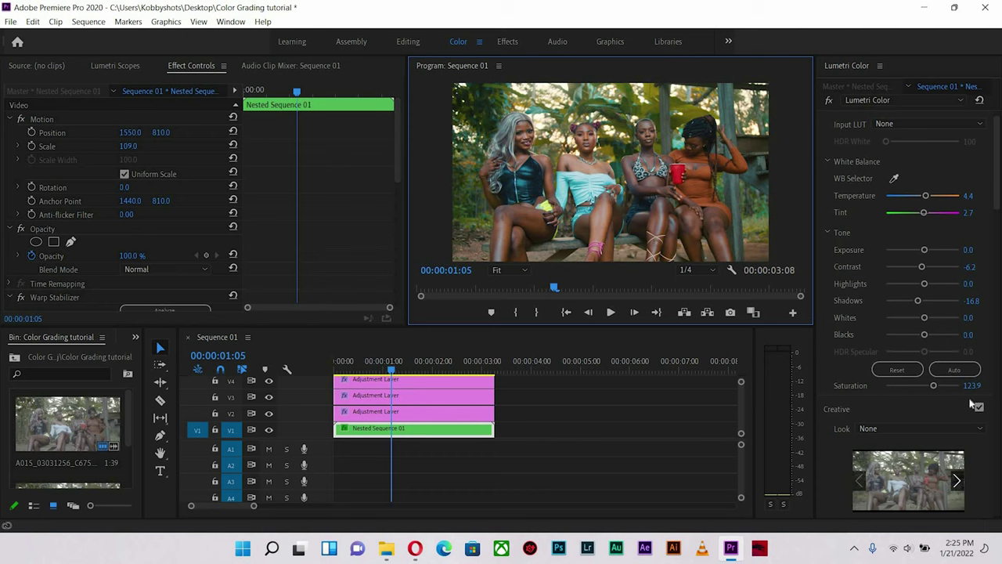
# Lower the yellow-green point slightly on the Hue vs Hue curve of Nested Sequence 01 and review the frame in the enlarged Program monitor.
pyautogui.scroll(-5, 996, 258)
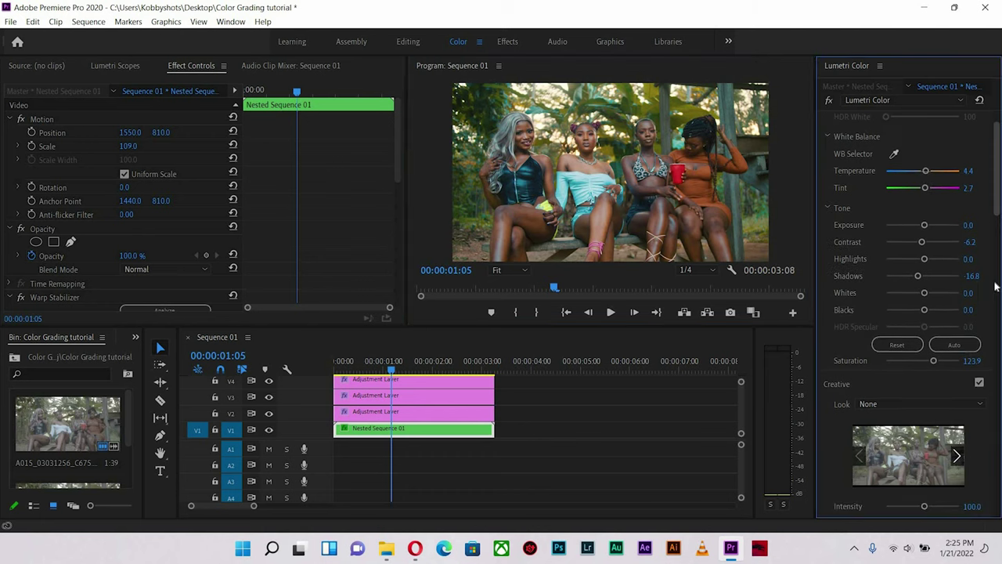
pyautogui.scroll(-8, 999, 335)
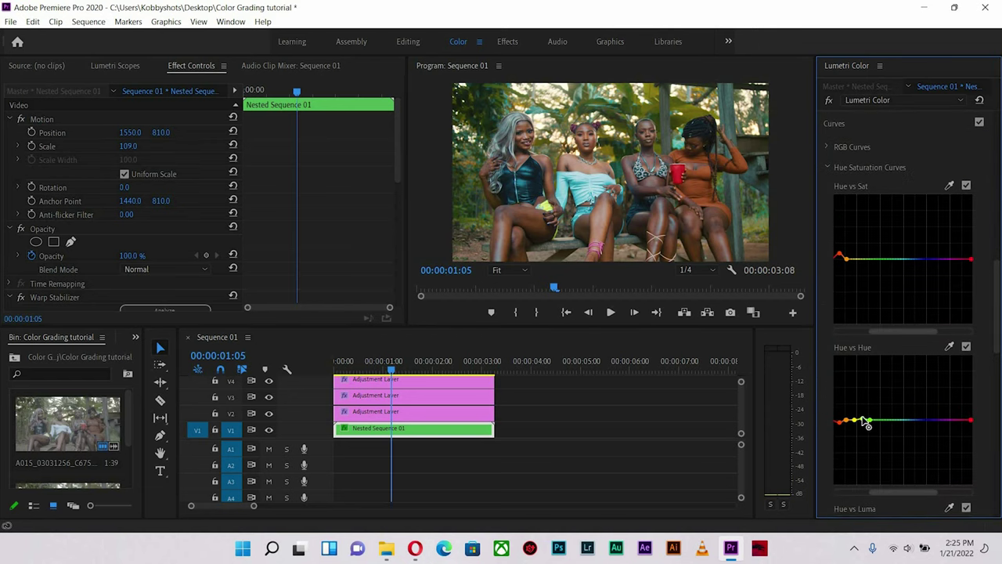
pyautogui.click(864, 420)
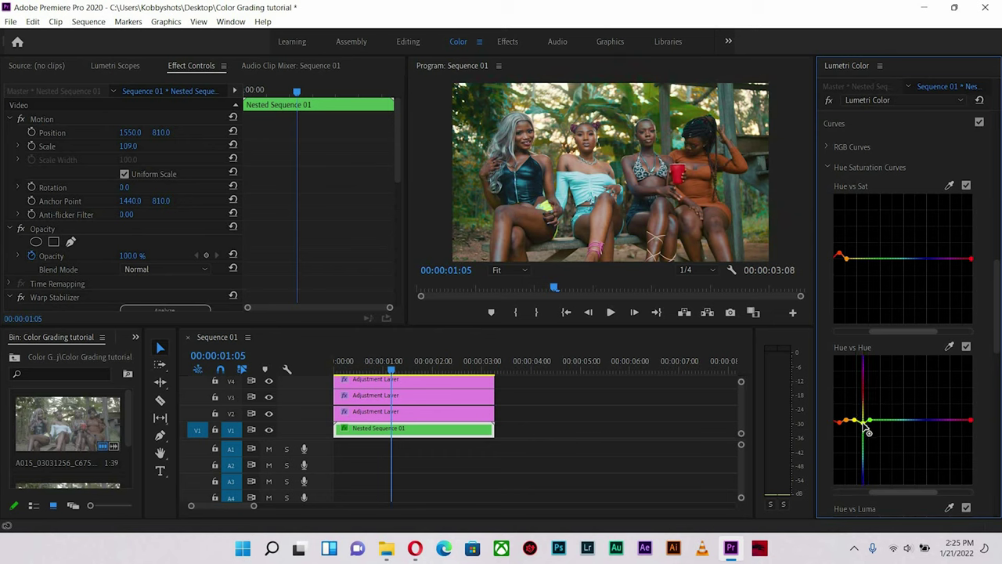
pyautogui.moveTo(864, 420); pyautogui.dragTo(864, 425)
pyautogui.press('`')
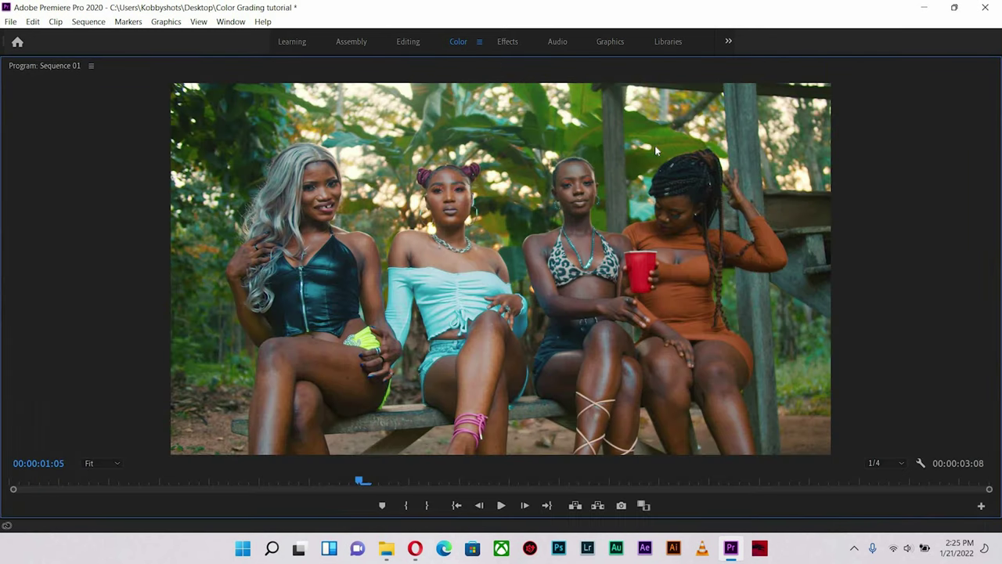
pyautogui.press('`')
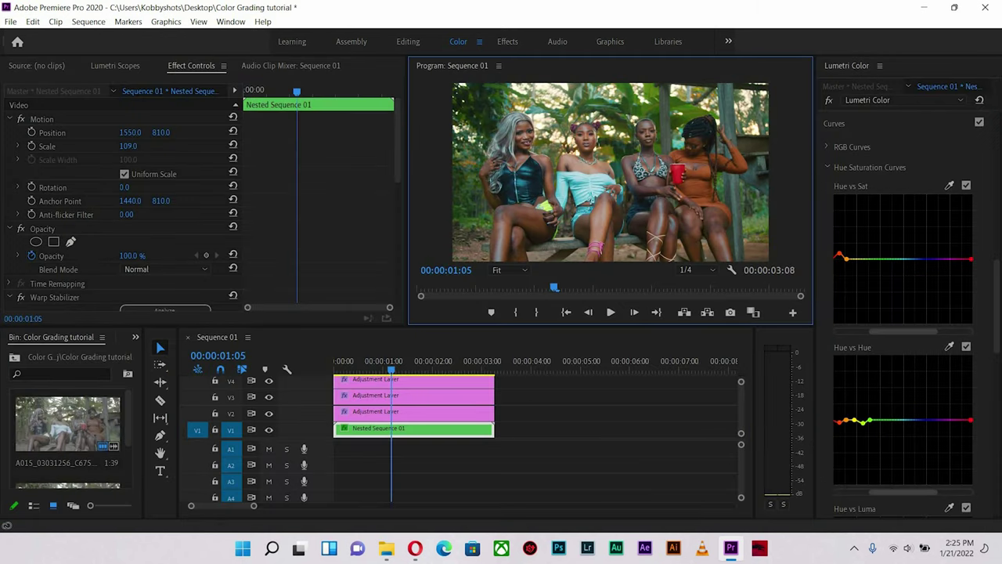
pyautogui.scroll(-5, 998, 308)
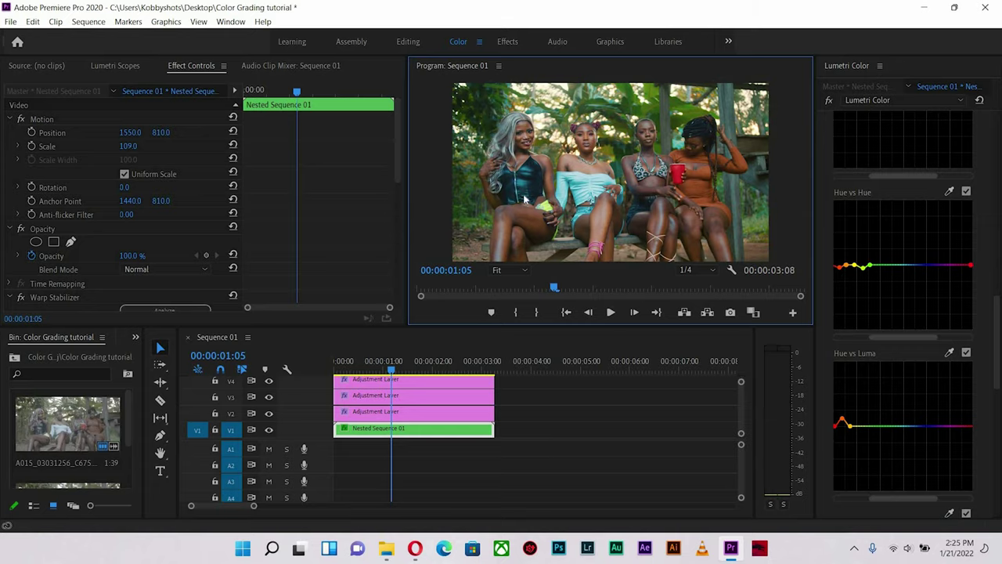
pyautogui.press('`')
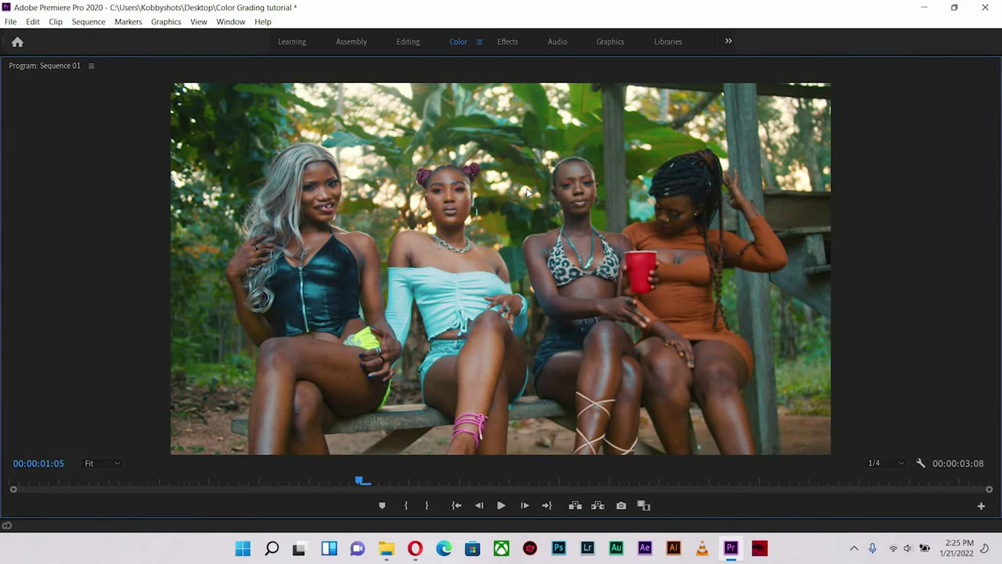
pyautogui.press('`')
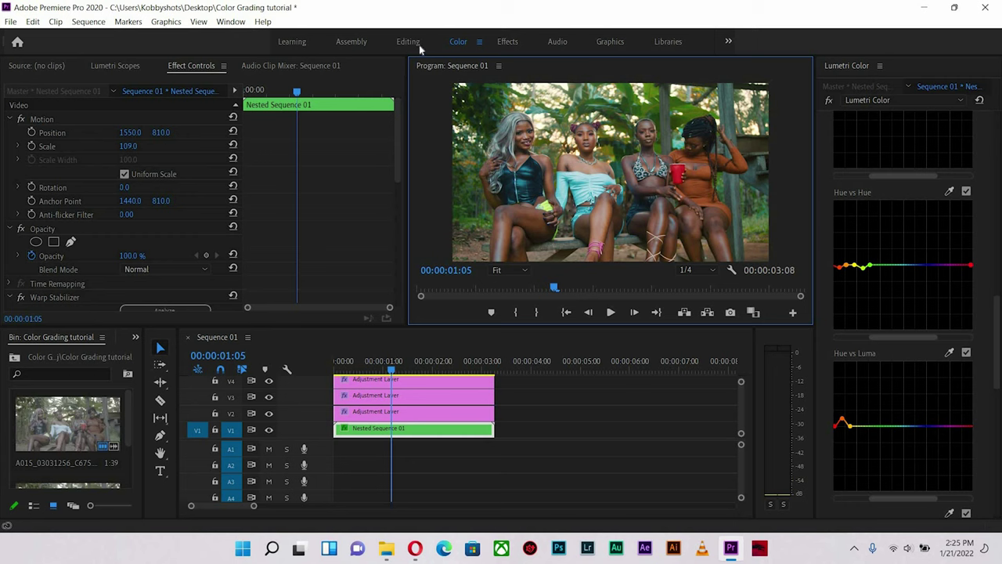
# Switch to the Editing workspace and search the effects library for cosmo.
pyautogui.hotkey('alt', 'shift', '3')
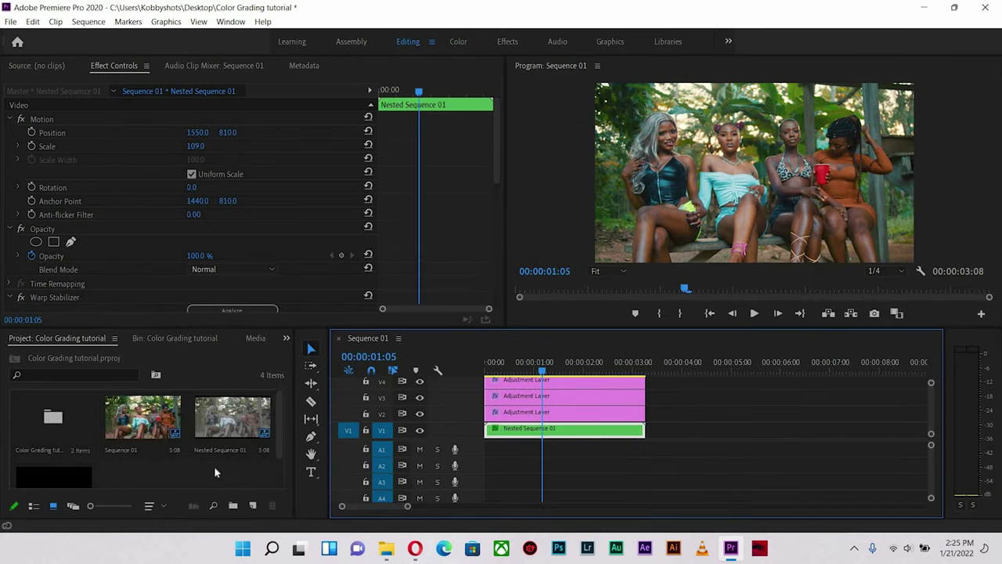
pyautogui.click(287, 338)
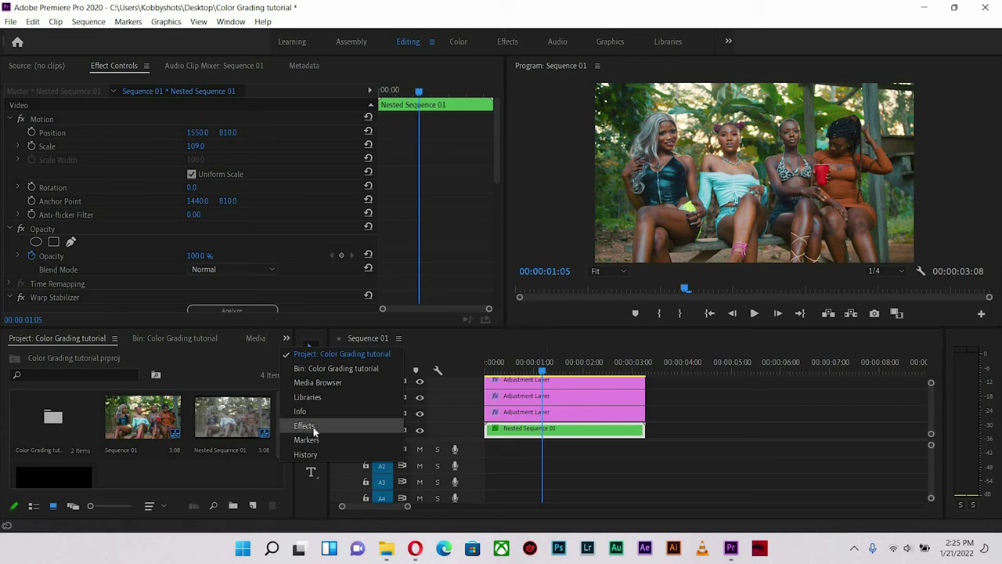
pyautogui.press('Return')
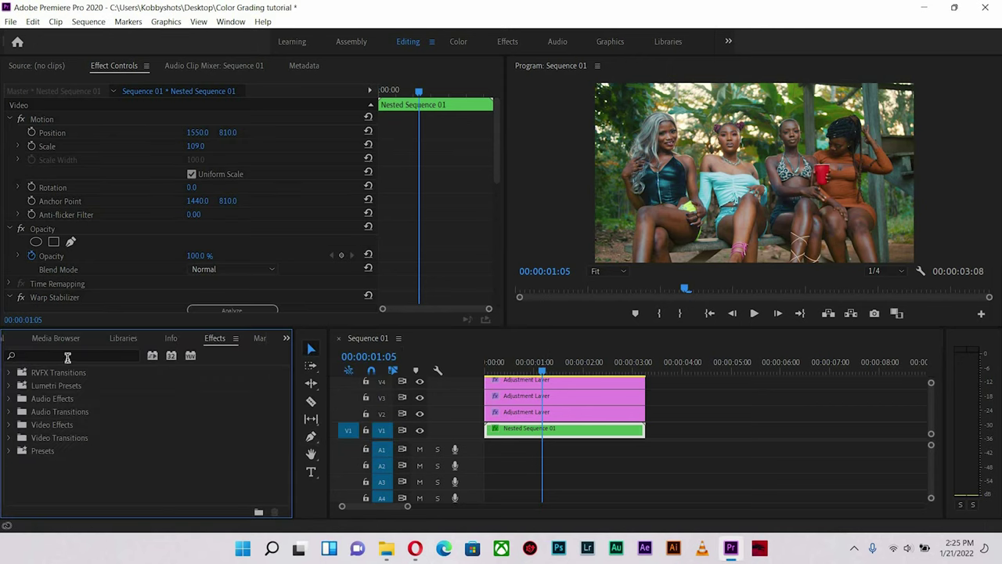
pyautogui.click(67, 357)
pyautogui.write('co')
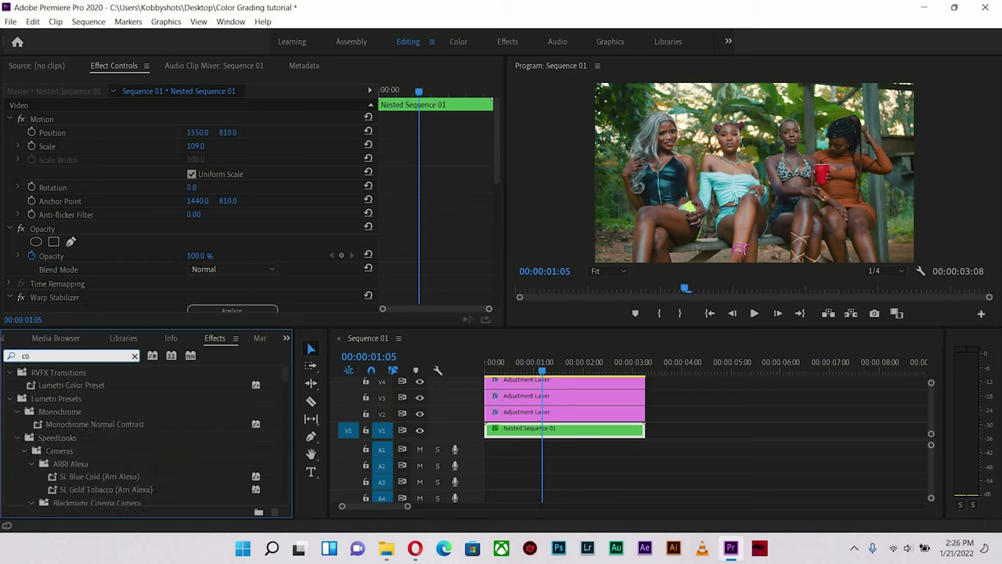
pyautogui.write('smo')
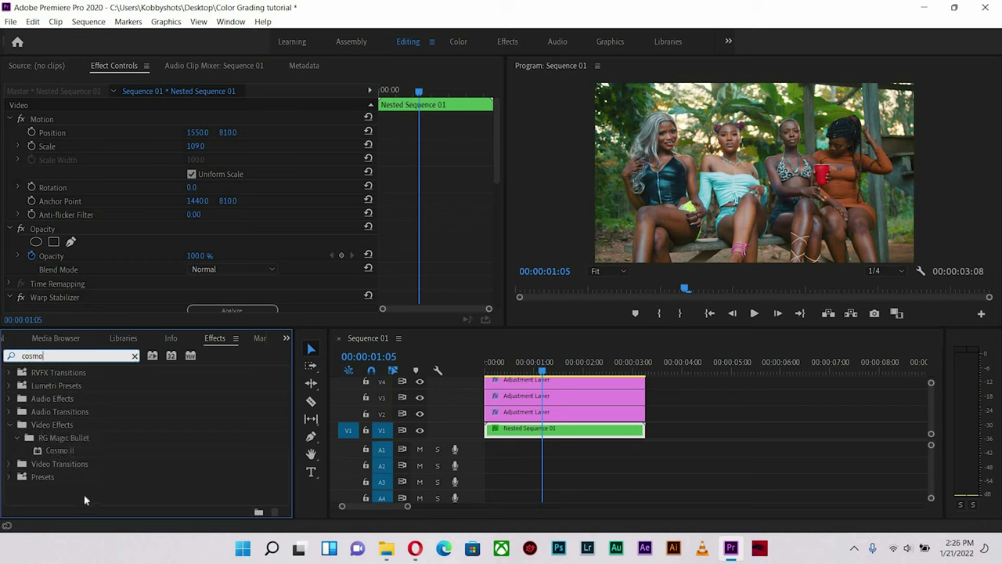
# Apply the RG Magic Bullet Cosmo II effect to Nested Sequence 01 on track V1.
pyautogui.moveTo(59, 450); pyautogui.dragTo(534, 437)
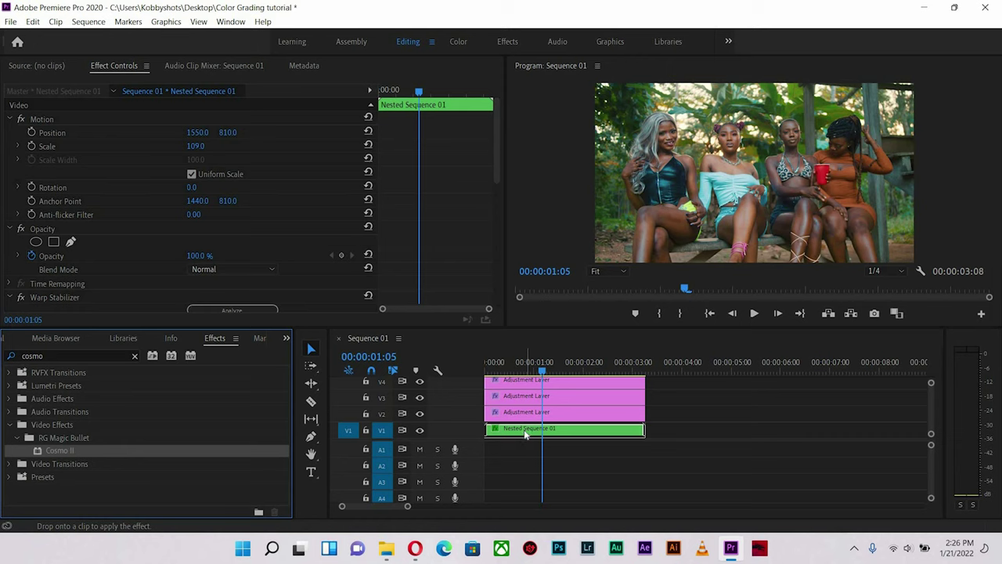
pyautogui.moveTo(526, 435); pyautogui.dragTo(526, 435)
pyautogui.moveTo(540, 432); pyautogui.dragTo(519, 431)
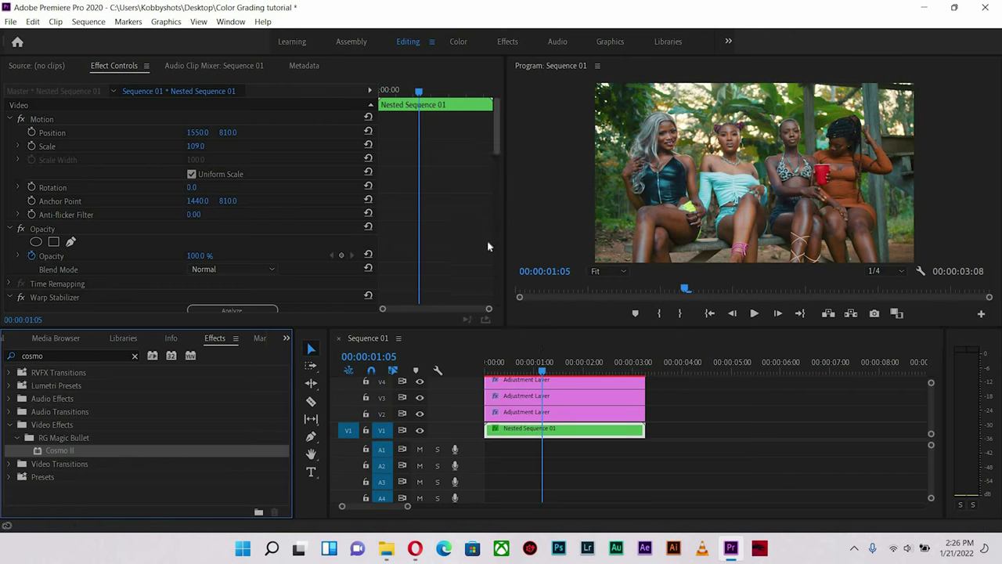
# Set the Skin Sample of Cosmo II by picking a skin tone from the frame in the Program monitor.
pyautogui.scroll(-10, 487, 240)
pyautogui.scroll(-5, 488, 255)
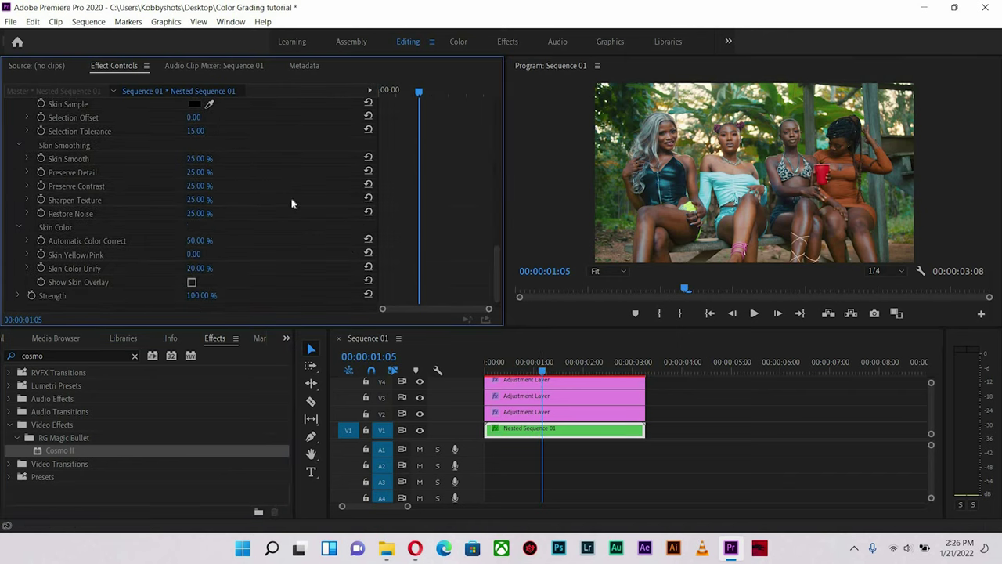
pyautogui.scroll(4, 168, 206)
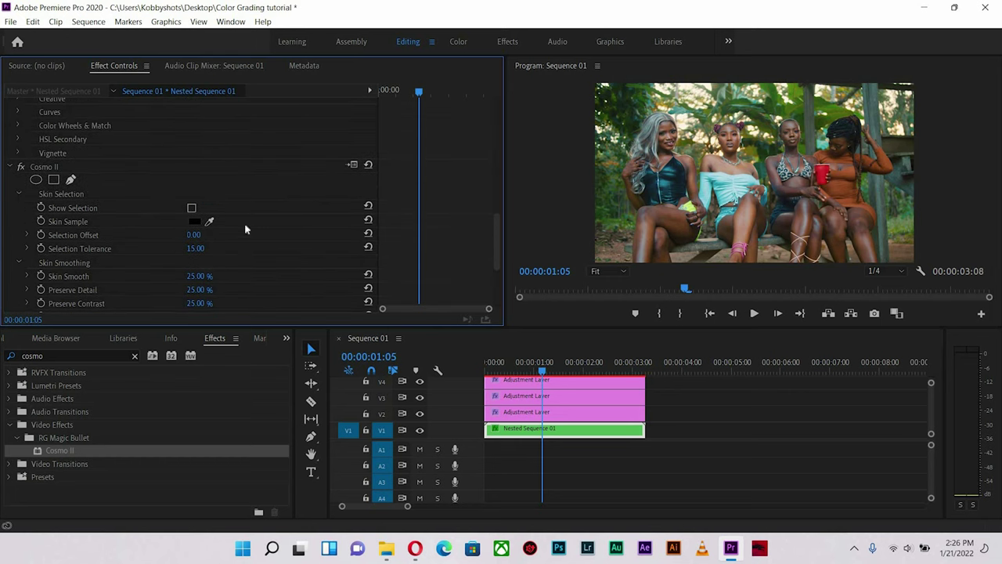
pyautogui.click(725, 197)
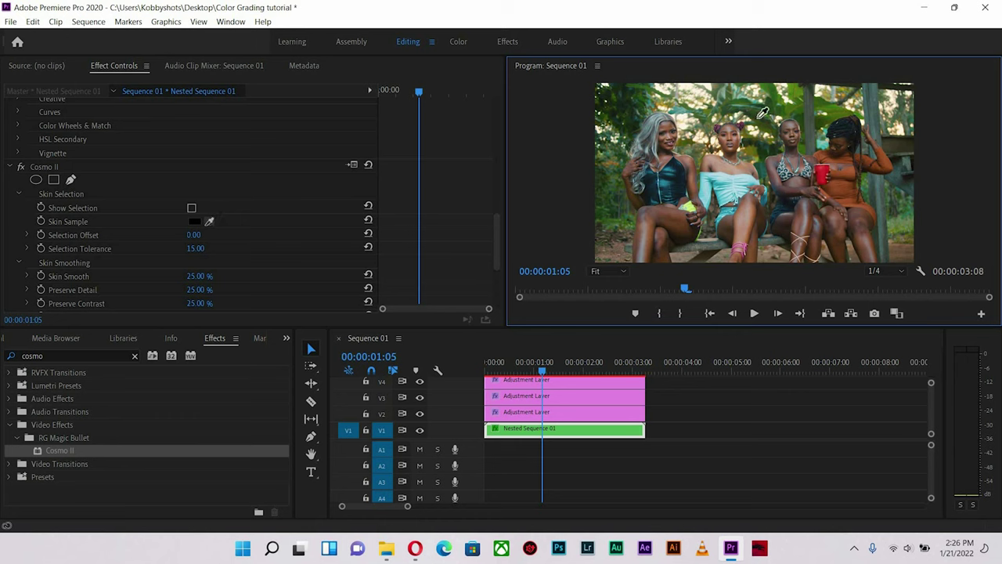
pyautogui.click(209, 223)
pyautogui.click(688, 162)
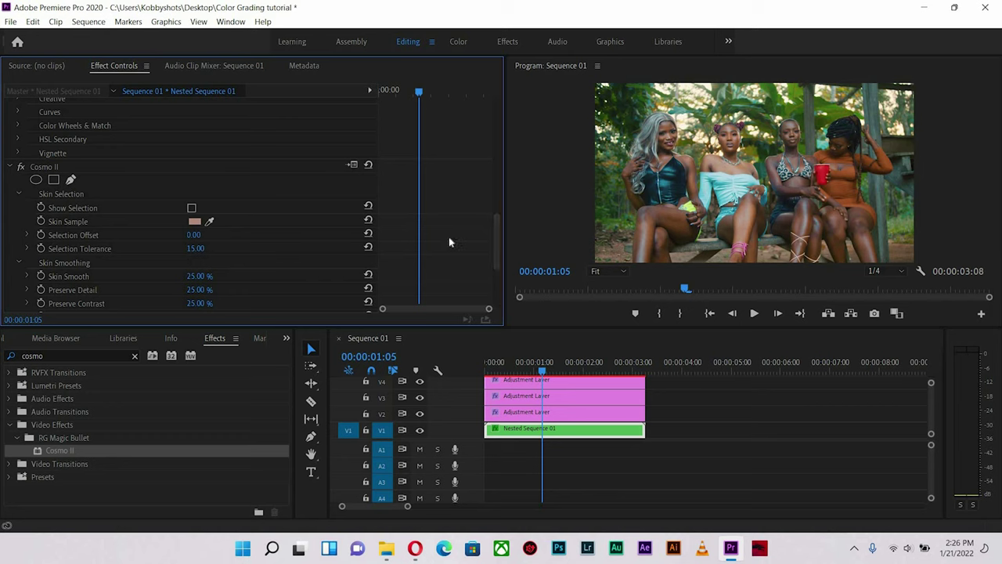
# Set Skin Smooth to 34.52 % in Cosmo II and check the skin in the enlarged Program monitor.
pyautogui.scroll(-2, 112, 253)
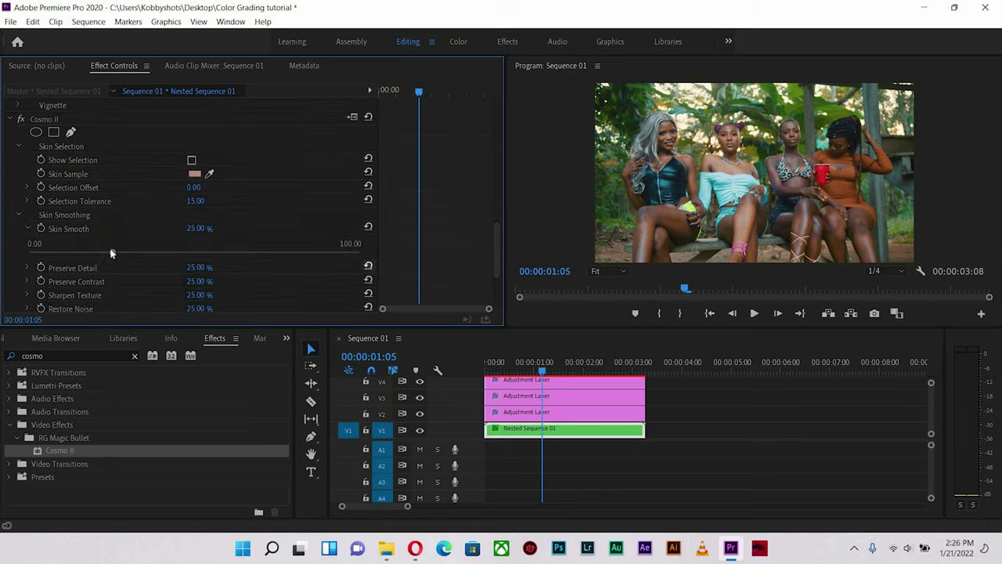
pyautogui.click(129, 253)
pyautogui.moveTo(147, 272)
pyautogui.mouseDown()
pyautogui.moveTo(157, 269)
pyautogui.moveTo(144, 271)
pyautogui.mouseUp()
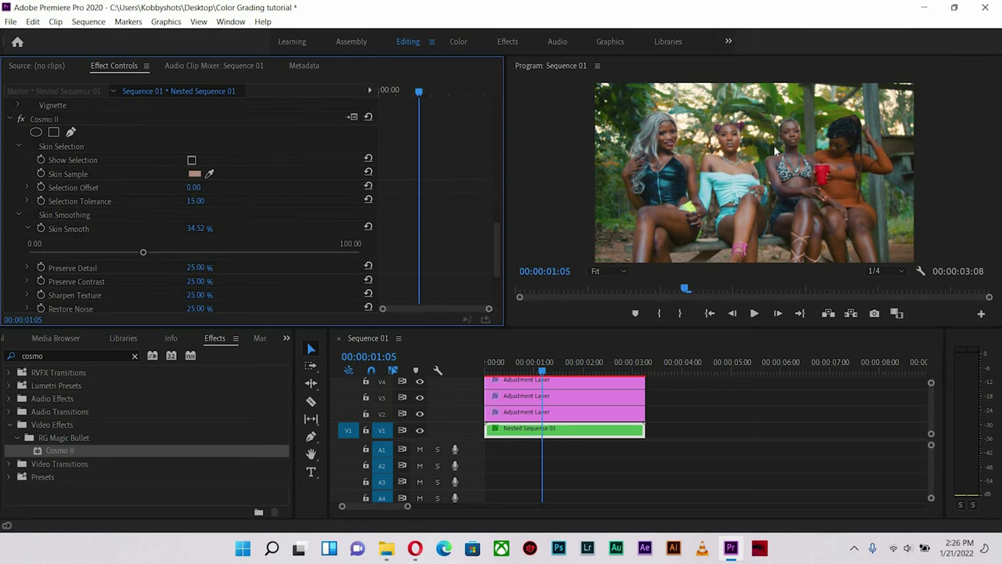
pyautogui.click(775, 151)
pyautogui.press('`')
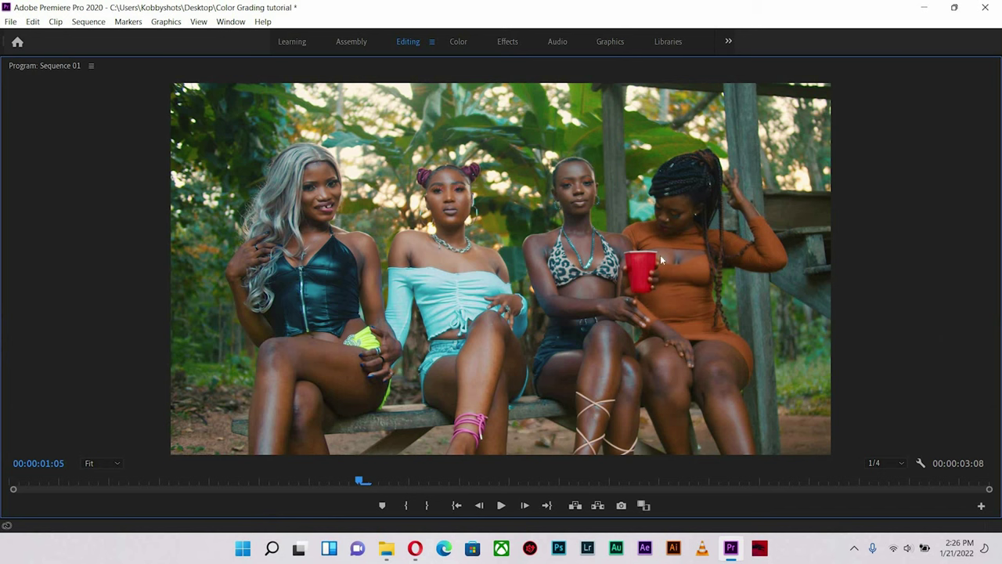
pyautogui.press('`')
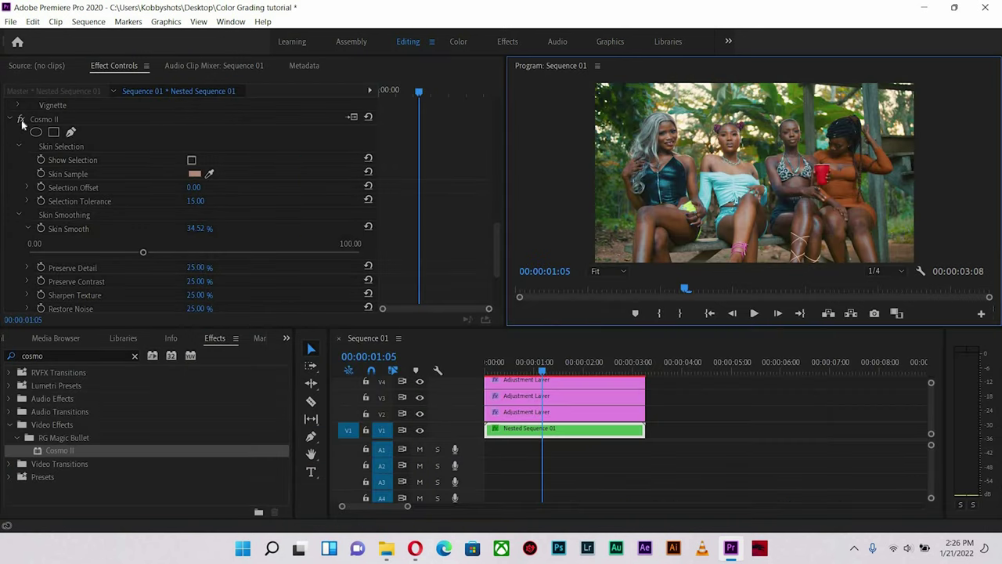
# Compare the skin with Cosmo II off and on in the enlarged Program monitor, and scrub through the clip to 00:00:01:26.
pyautogui.click(754, 206)
pyautogui.press('`')
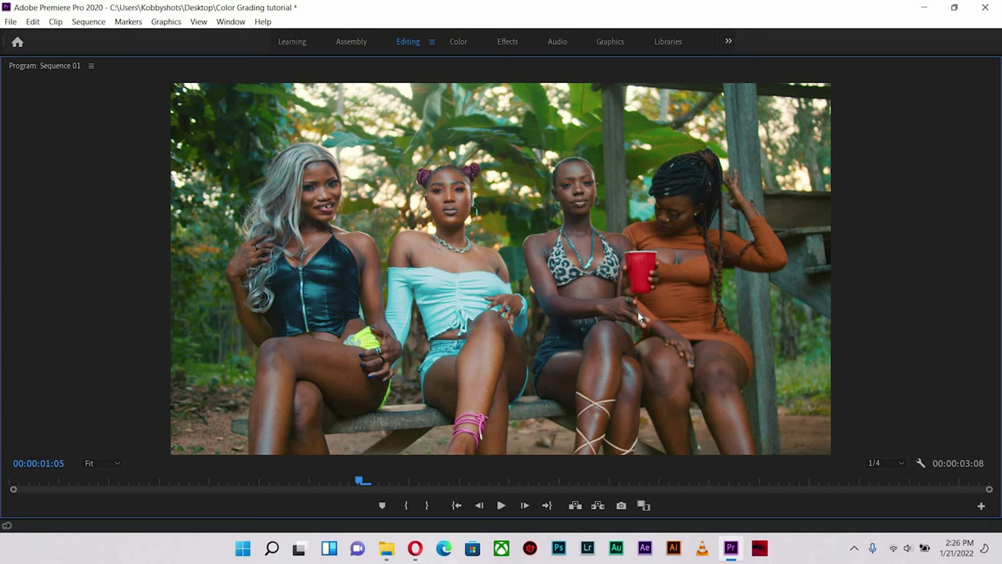
pyautogui.press('`')
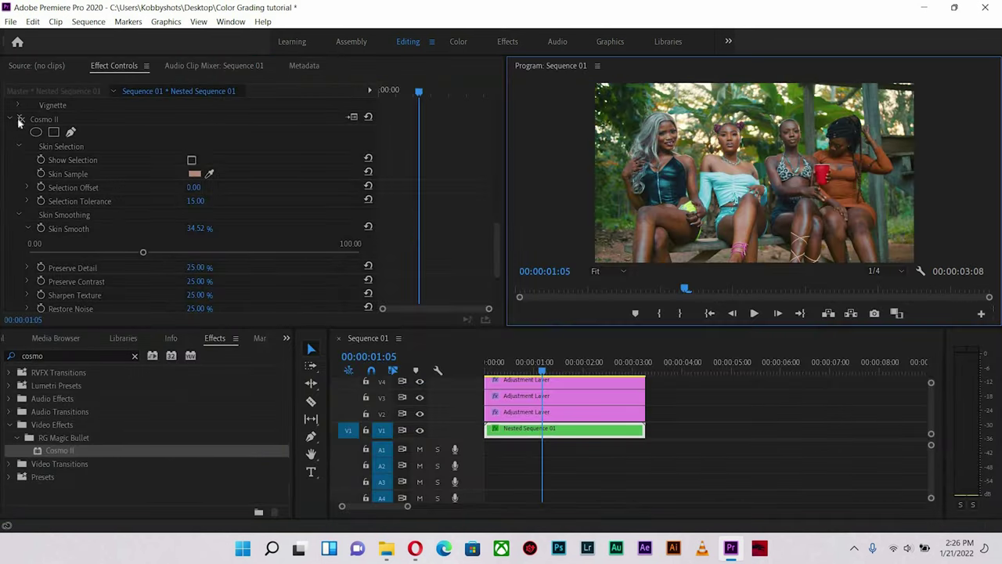
pyautogui.press('`')
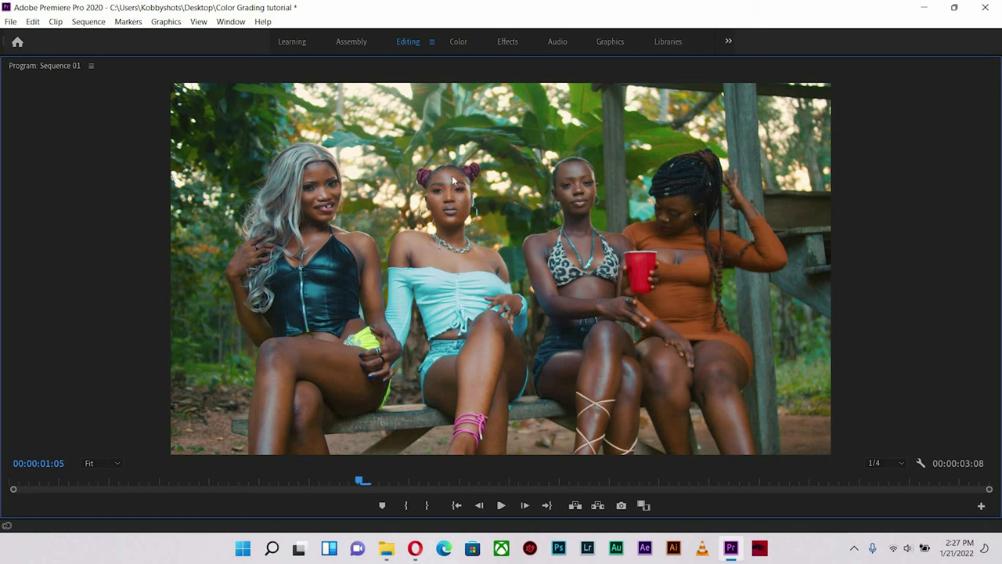
pyautogui.press('`')
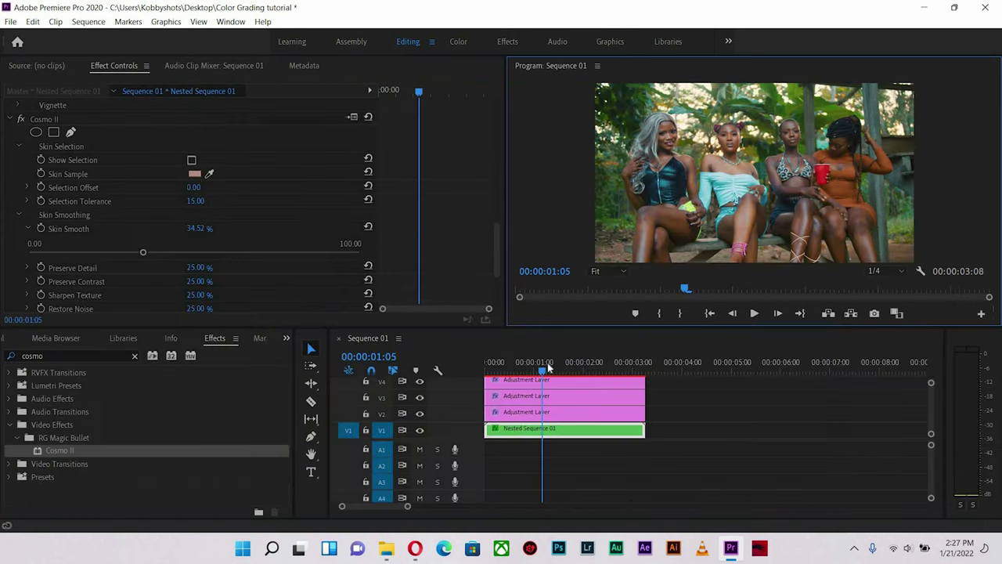
pyautogui.moveTo(498, 371); pyautogui.dragTo(537, 373)
pyautogui.click(579, 365)
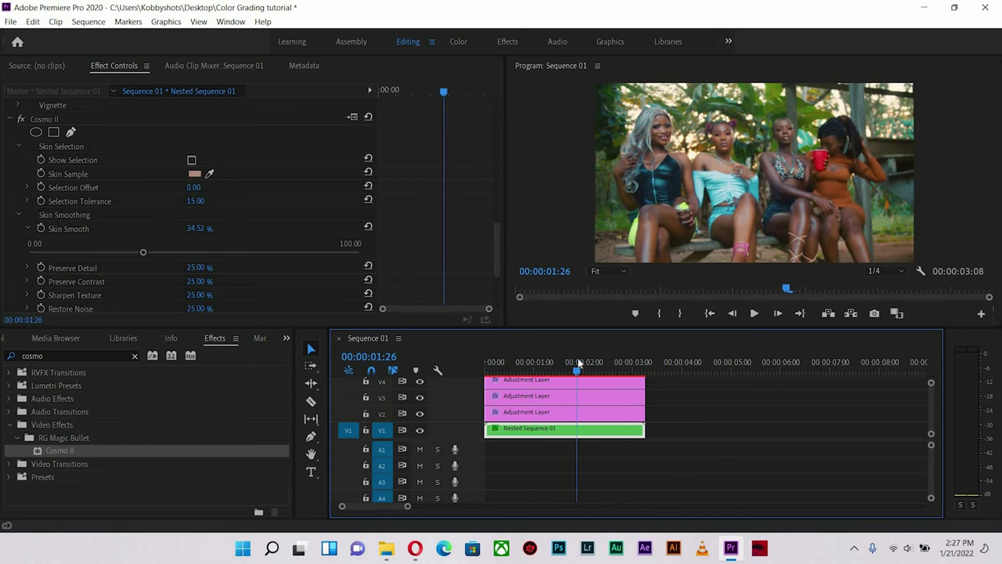
# Collapse the Cosmo II settings and place a copy of Nested Sequence 01 directly after the original on track V1.
pyautogui.click(12, 119)
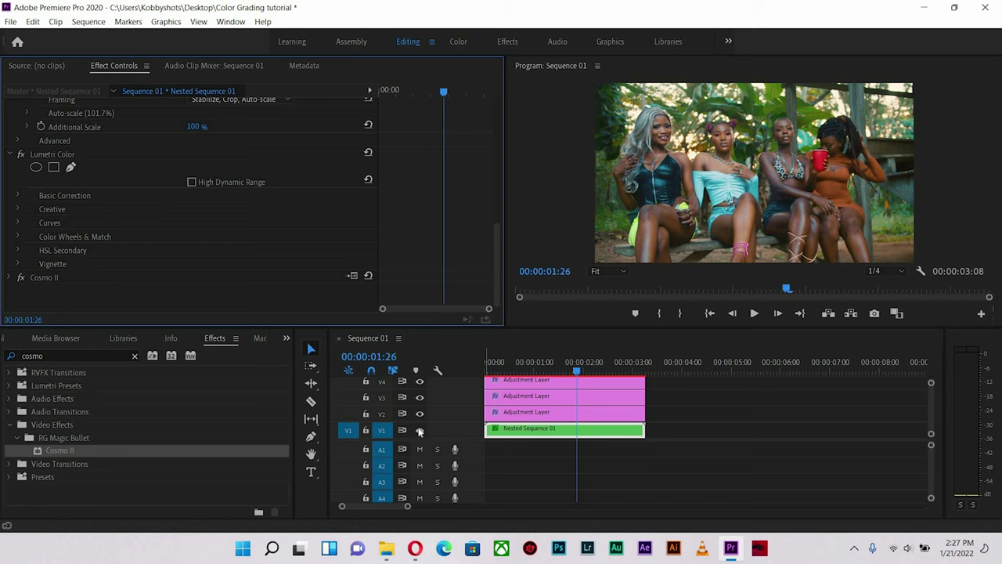
pyautogui.moveTo(563, 437); pyautogui.dragTo(684, 432)
pyautogui.click(694, 364)
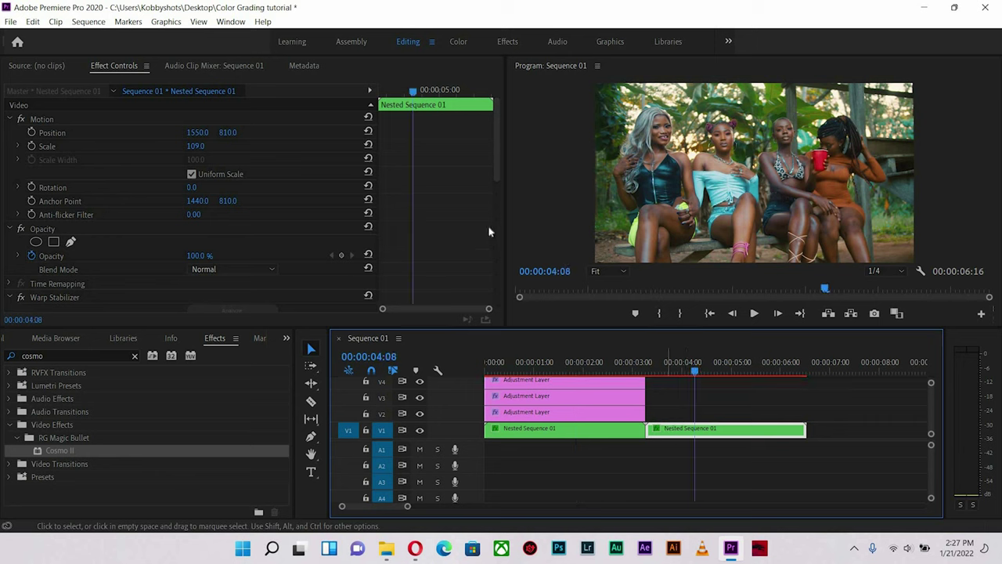
# Examine the effects on the copied Nested Sequence 01 and compare its ungraded frame with the graded original.
pyautogui.scroll(-1, 28, 176)
pyautogui.scroll(-5, 28, 175)
pyautogui.scroll(3, 438, 170)
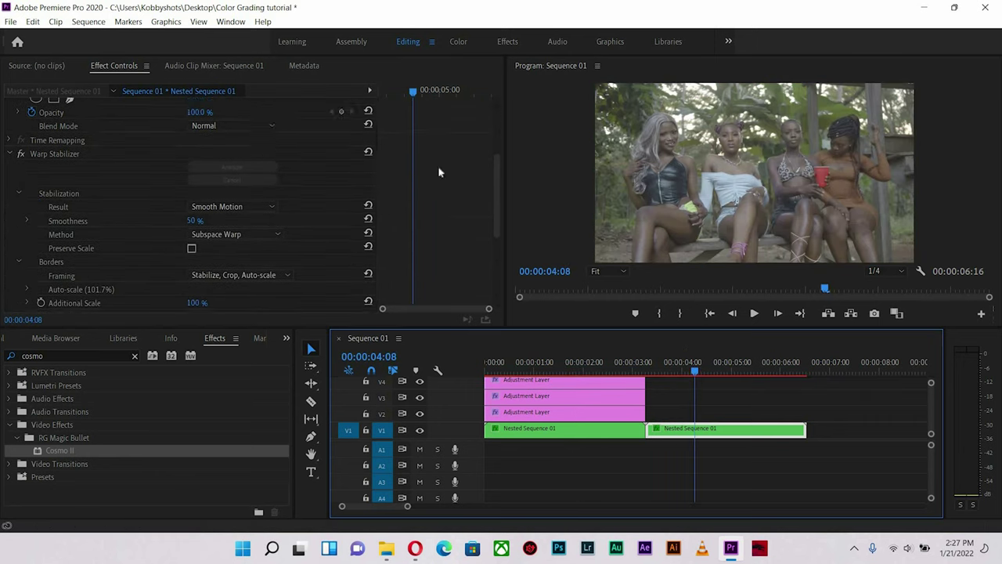
pyautogui.click(495, 266)
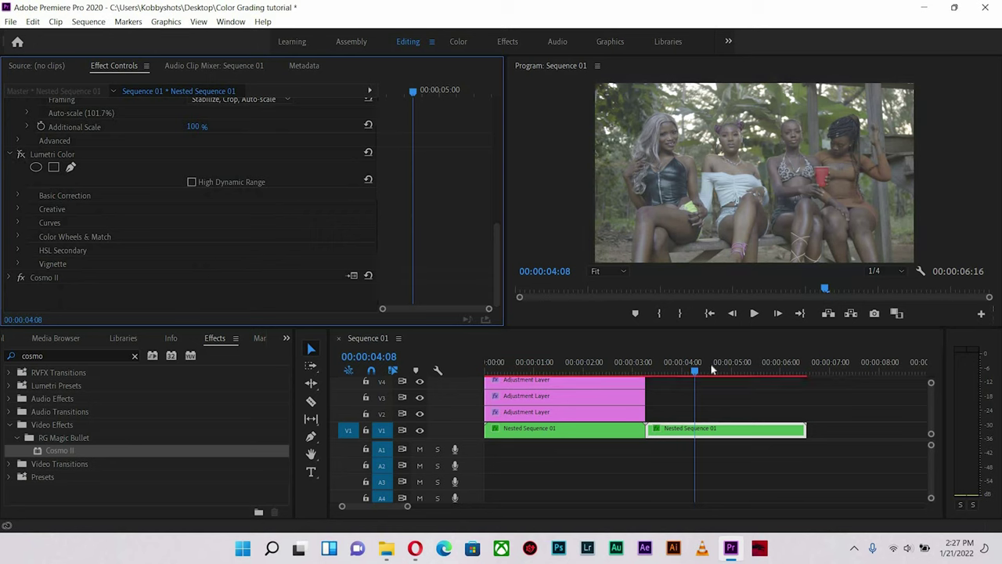
pyautogui.click(606, 363)
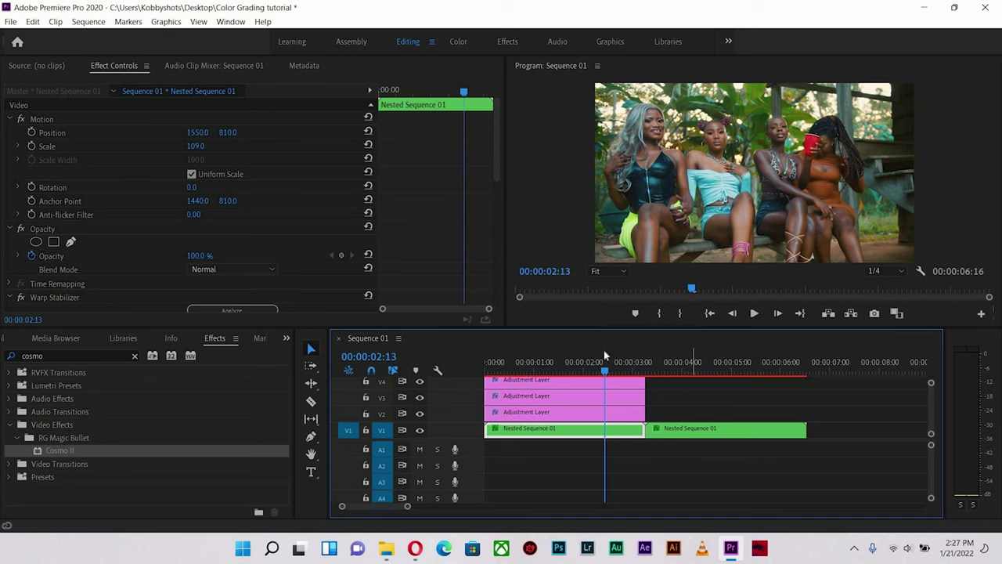
pyautogui.click(691, 354)
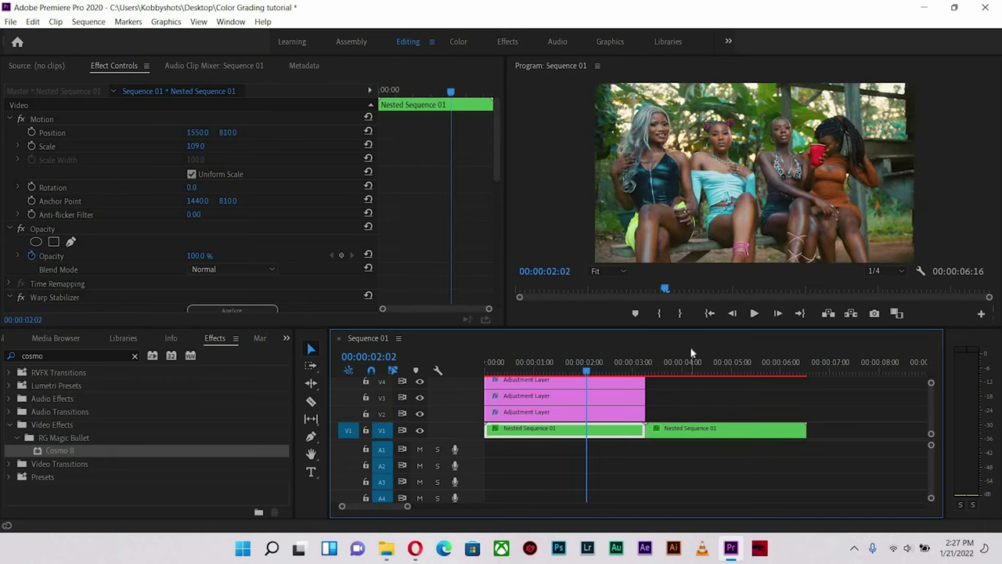